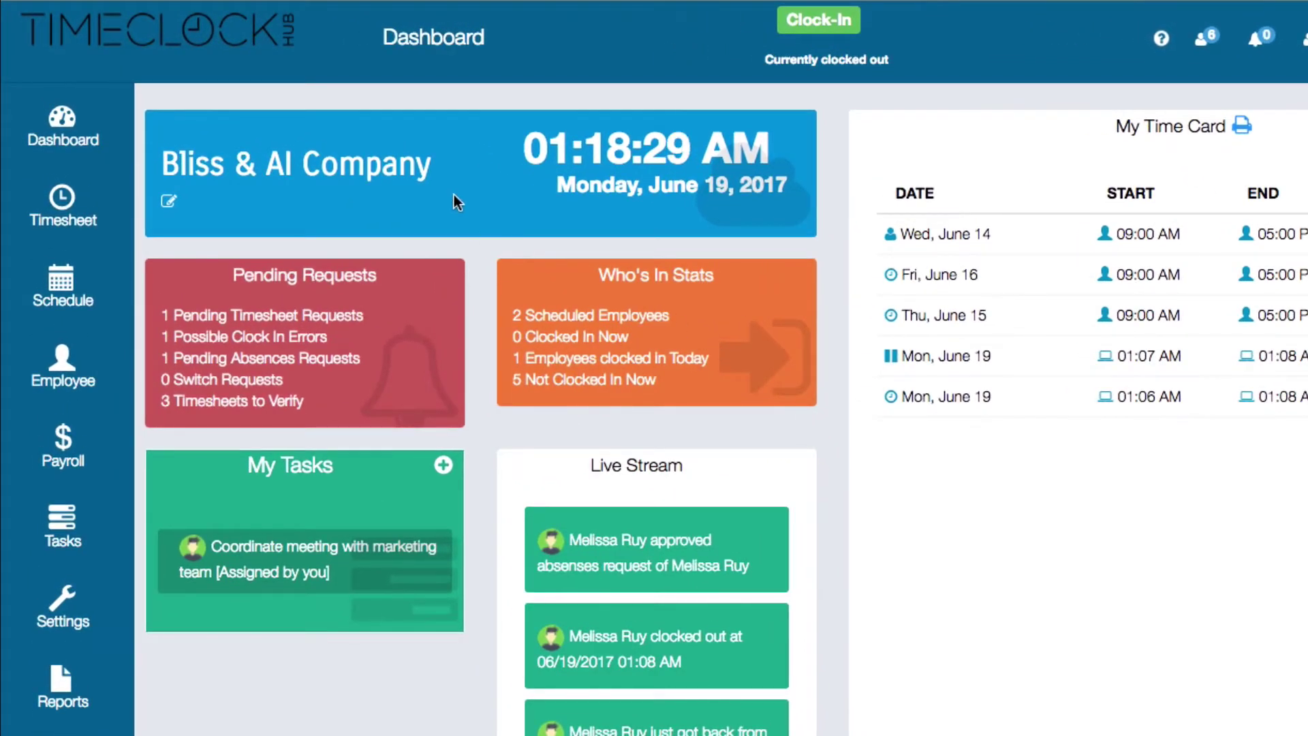
Step: Add the bold banner note 'Staff Meeting at 2:30pm today', without red text, and save it
{"action": "left_click", "coordinate": [169, 204]}
{"action": "left_click", "coordinate": [617, 245]}
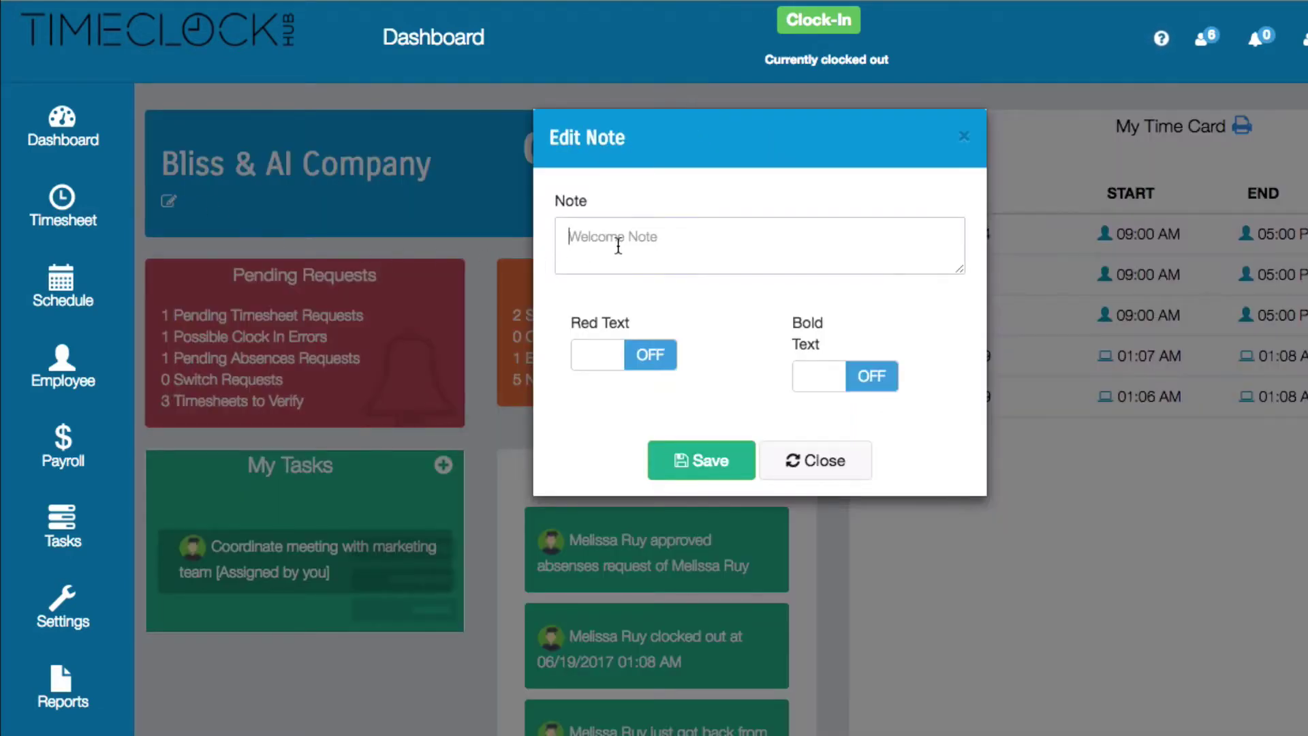
{"action": "type", "text": "Staff Meeting at 2:30pm today"}
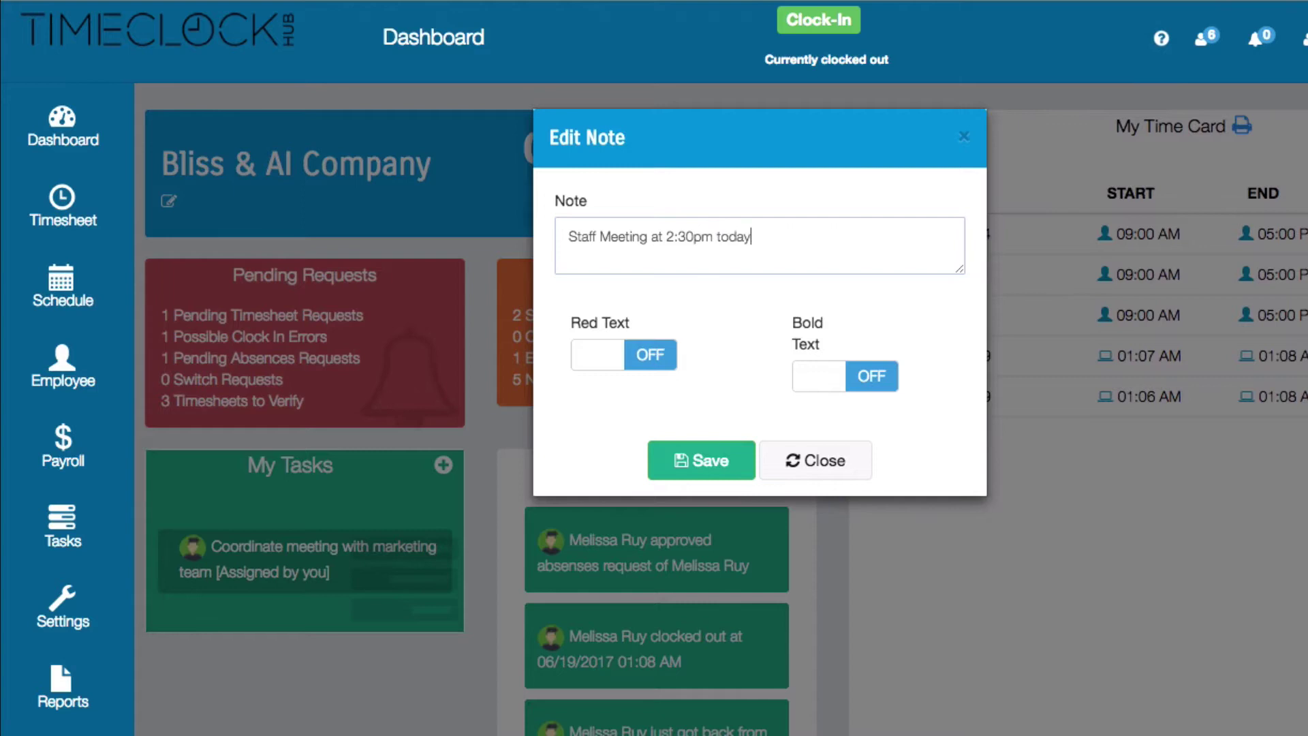
{"action": "left_click", "coordinate": [597, 375]}
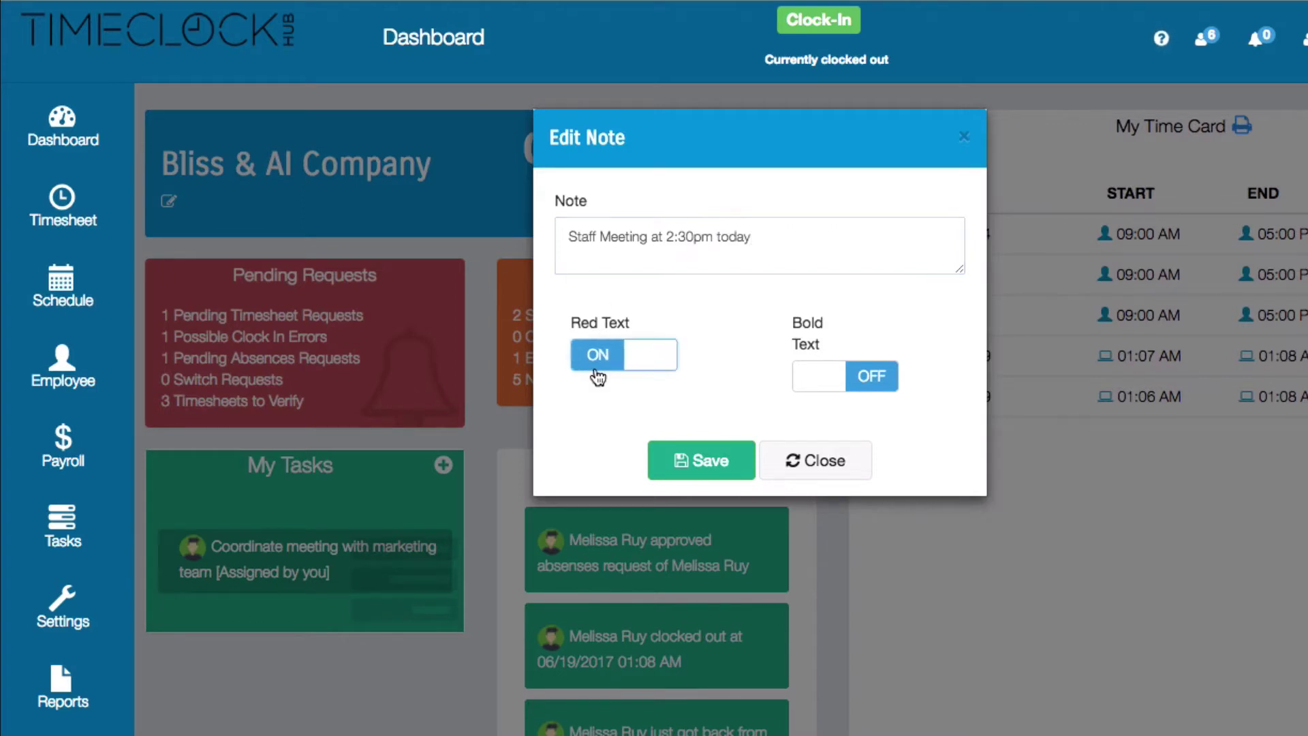
{"action": "left_click", "coordinate": [653, 357]}
{"action": "left_click", "coordinate": [839, 373]}
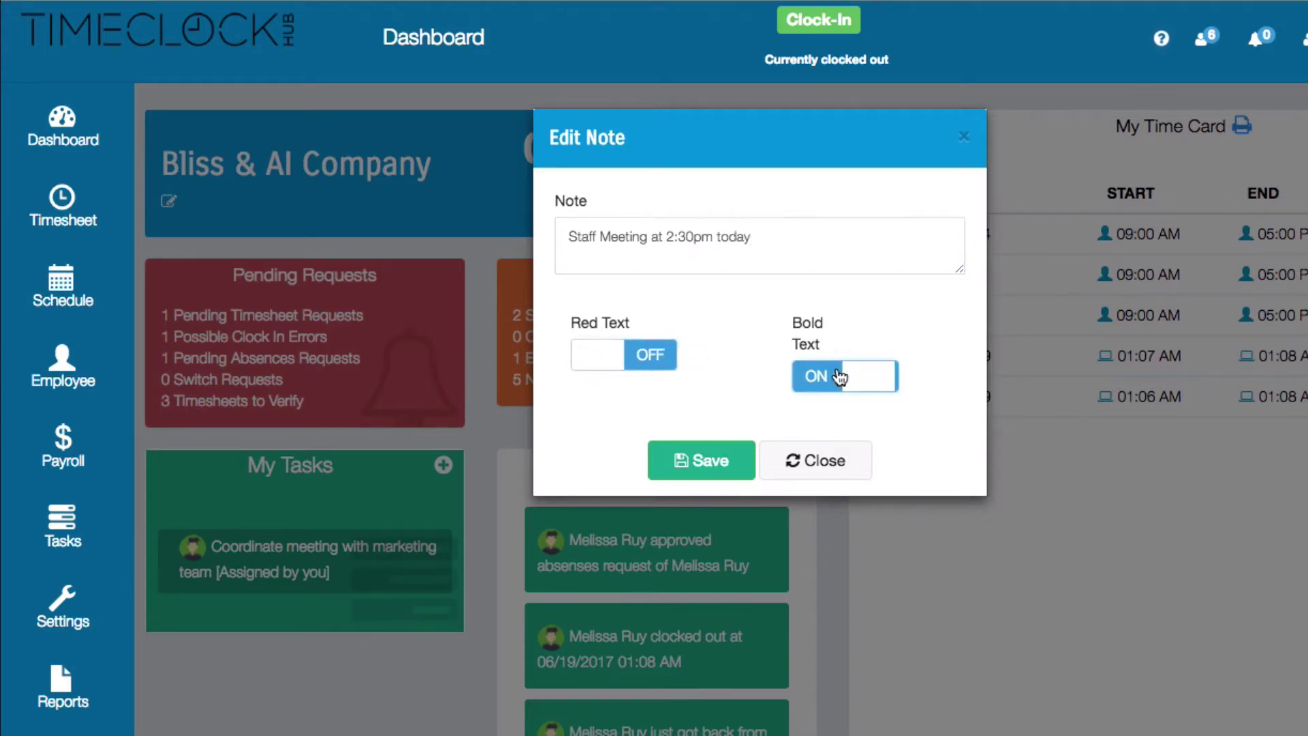
{"action": "left_click", "coordinate": [722, 459]}
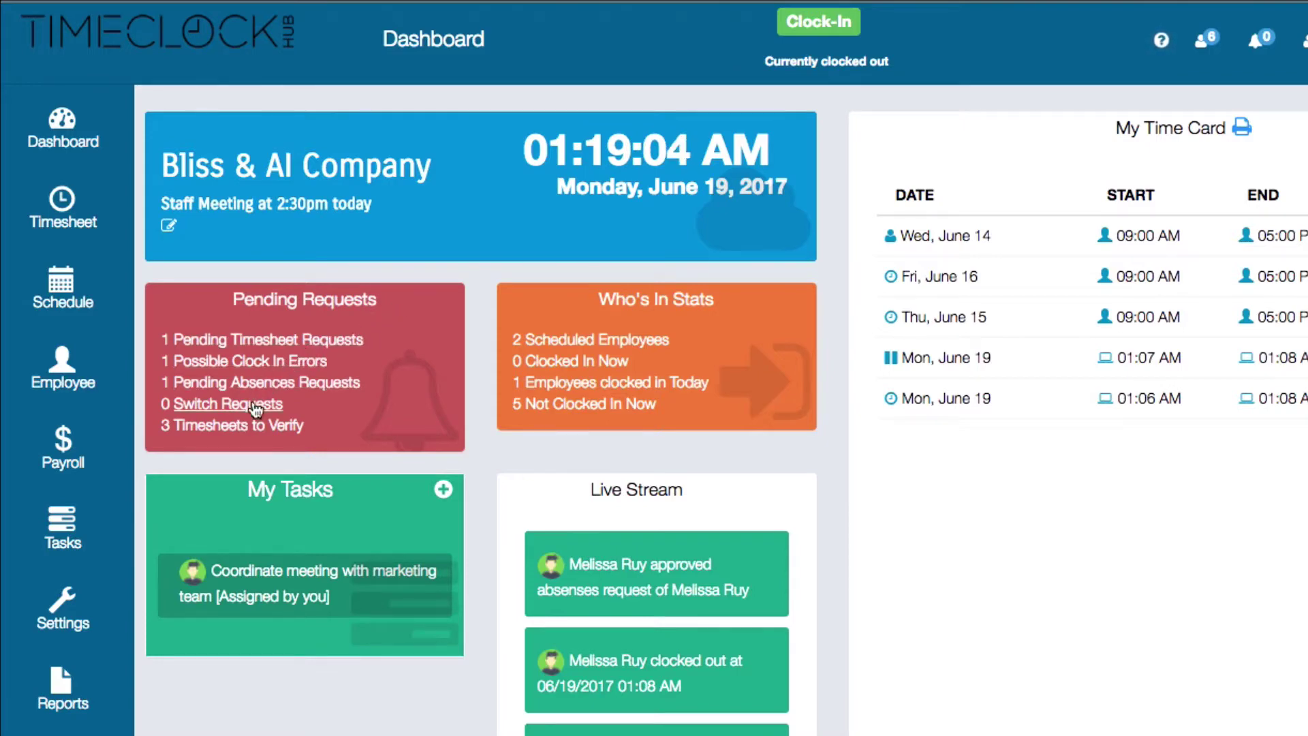
Step: Open the pending timesheet requests and approve the single request
{"action": "left_click", "coordinate": [272, 342]}
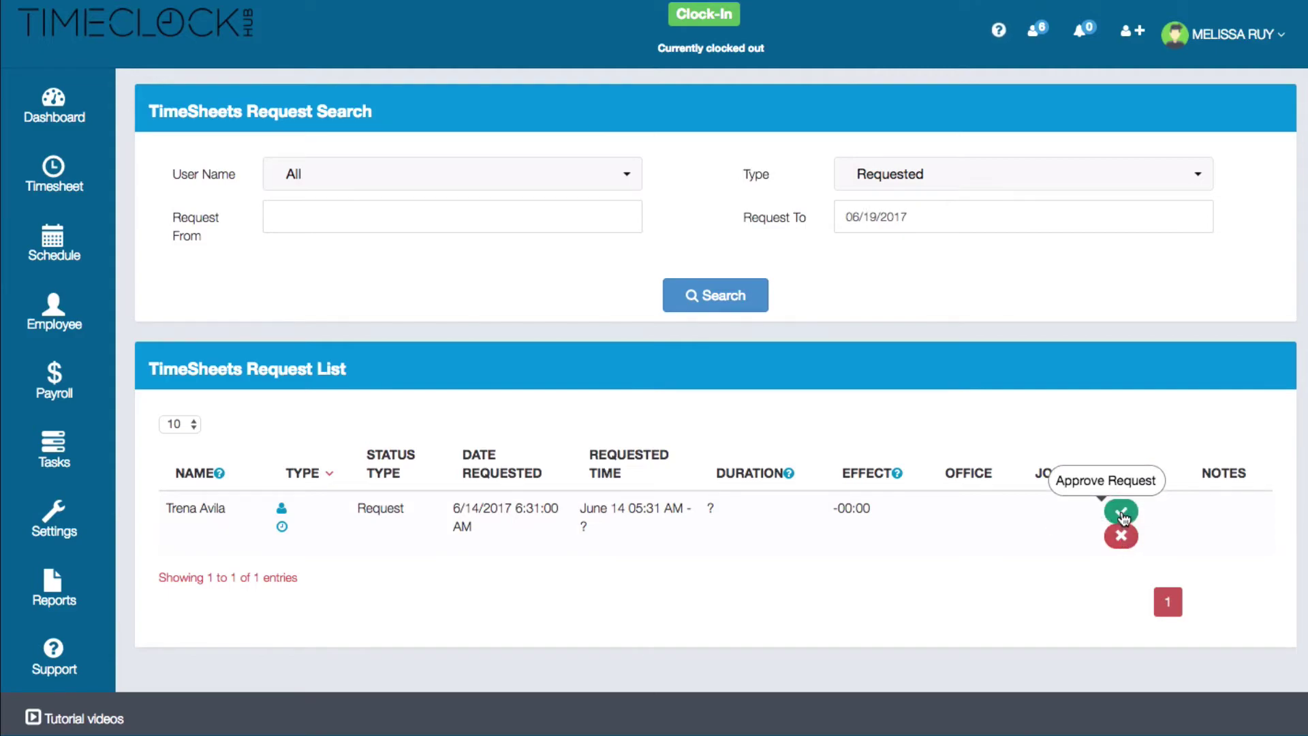
{"action": "left_click", "coordinate": [1121, 512]}
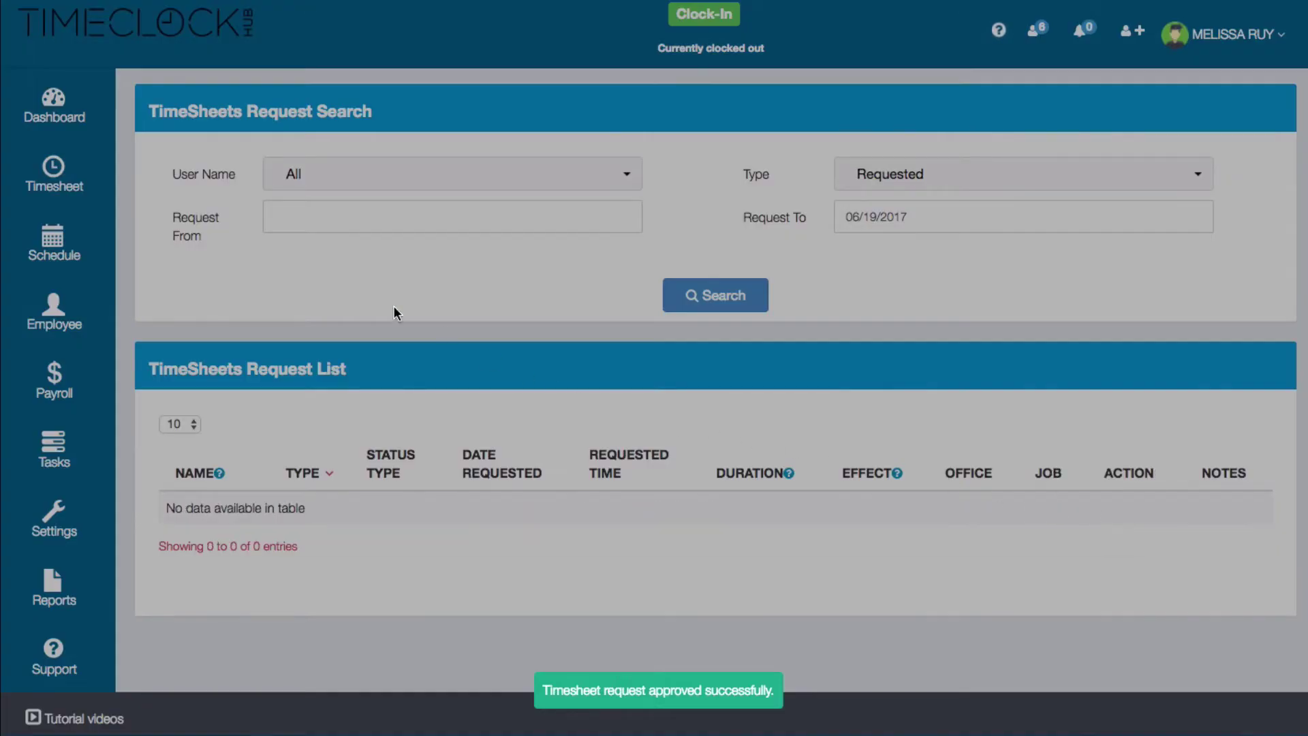
Step: Back on the dashboard, review the possible clock-in errors, then open the pending absences requests
{"action": "left_click", "coordinate": [56, 99]}
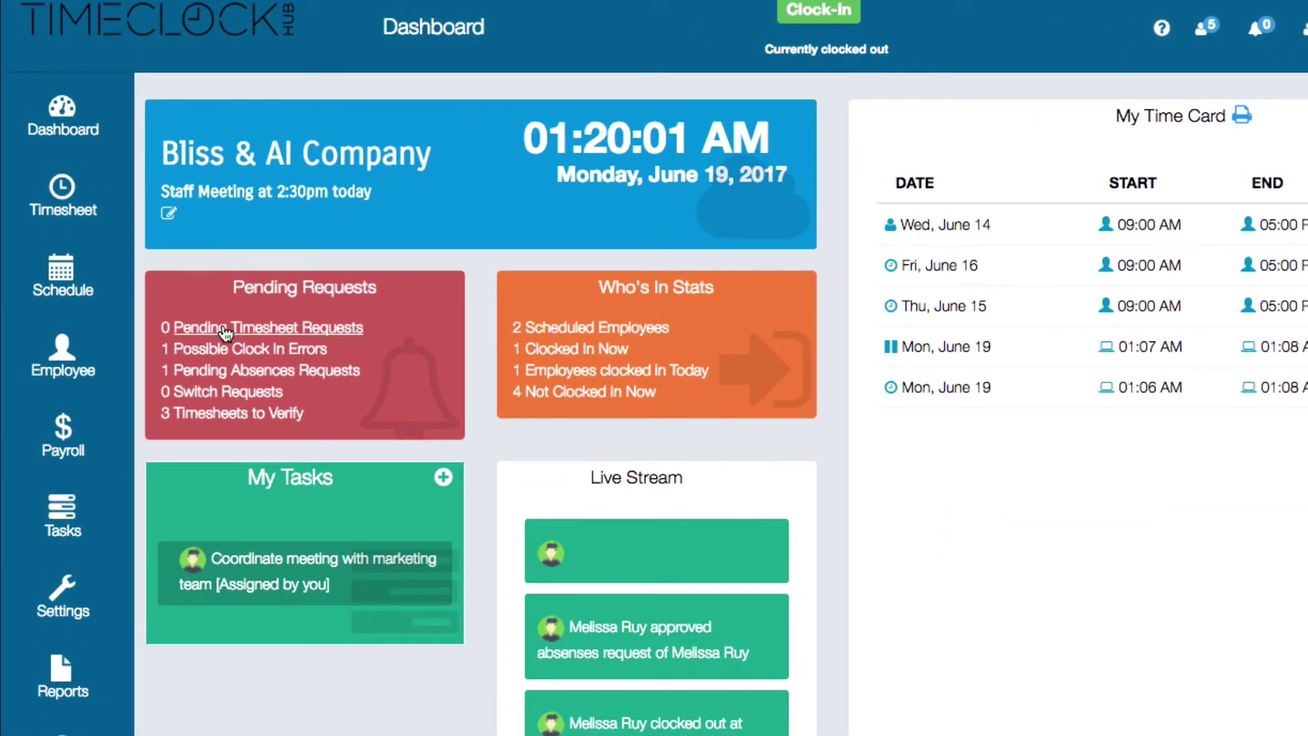
{"action": "left_click", "coordinate": [268, 349]}
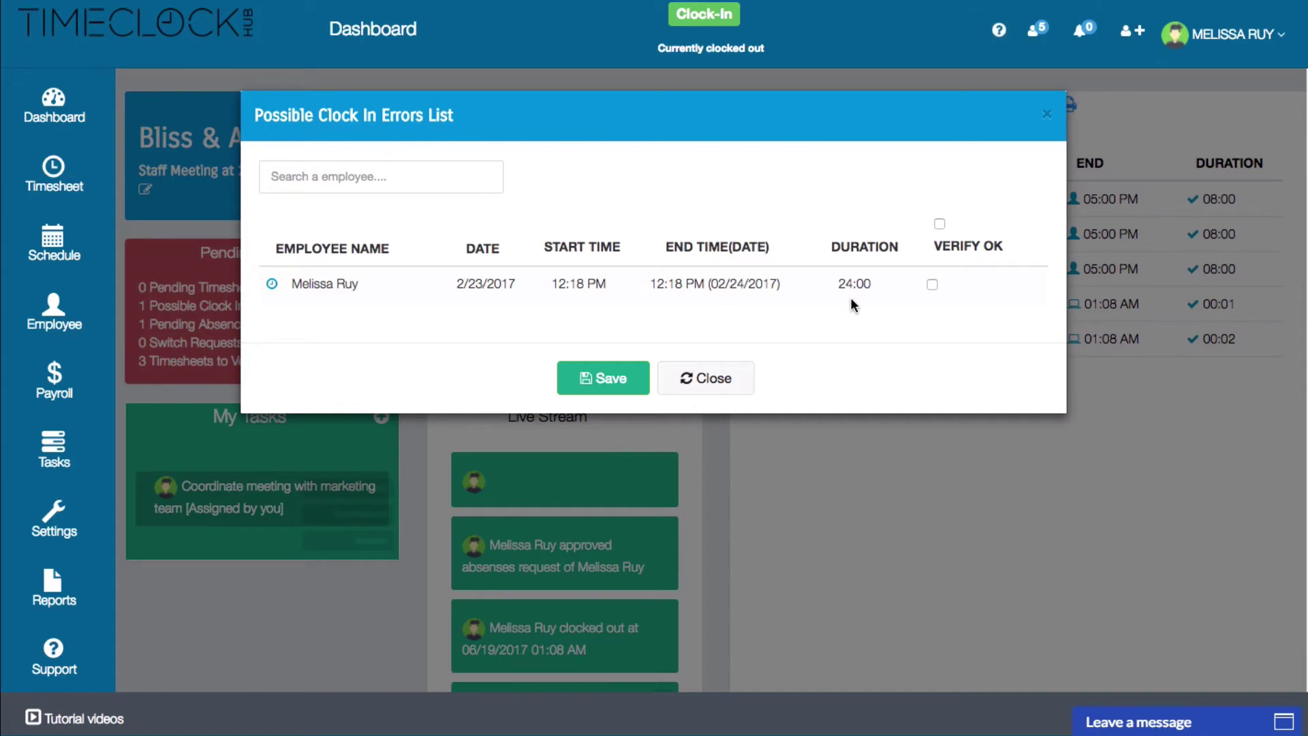
{"action": "left_click", "coordinate": [691, 378]}
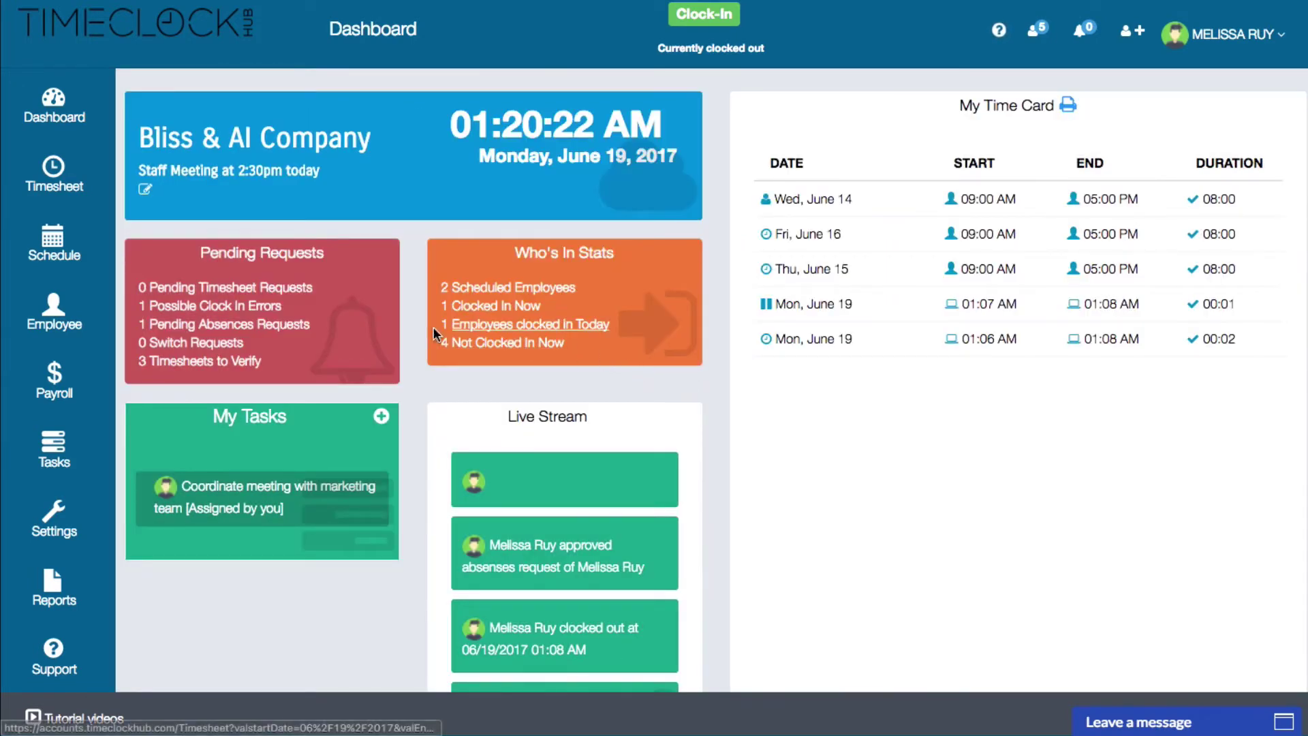
{"action": "left_click", "coordinate": [287, 332]}
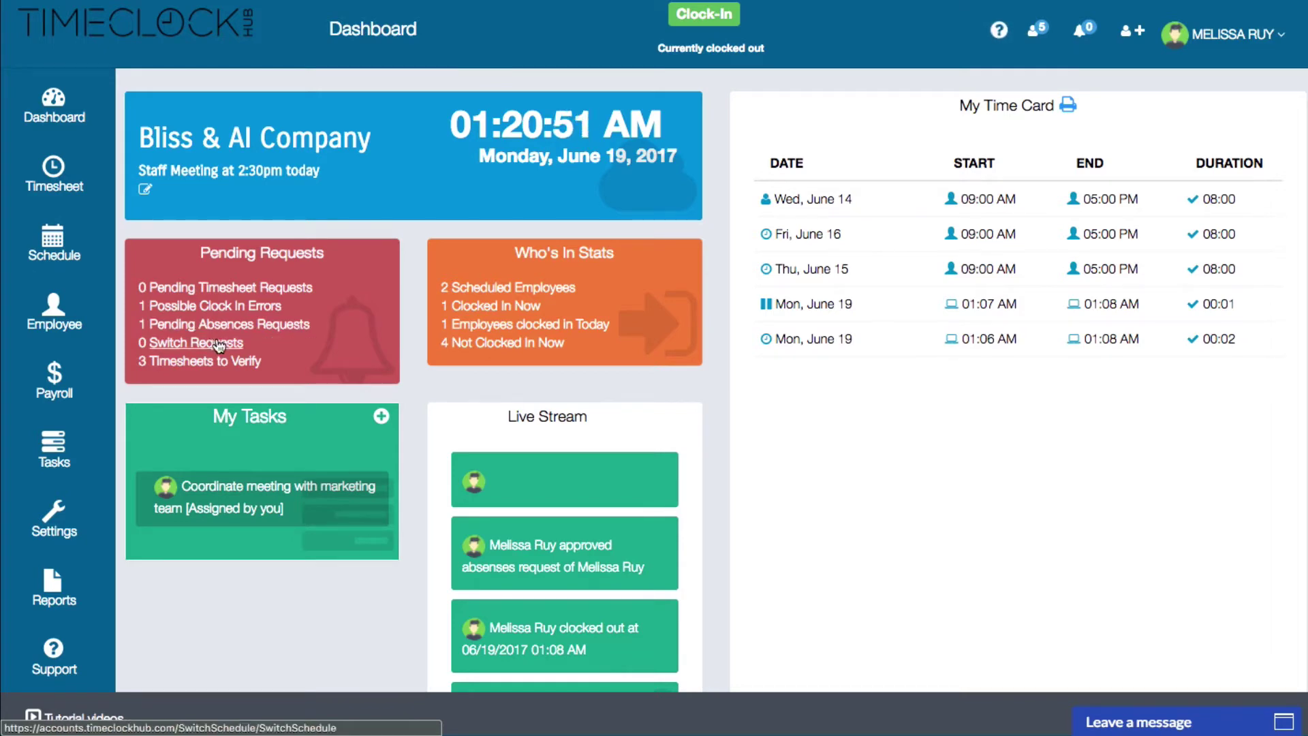
Step: Mark all three clock-ins awaiting verification as verified with VERIFY ALL, save, and close
{"action": "left_click", "coordinate": [227, 367]}
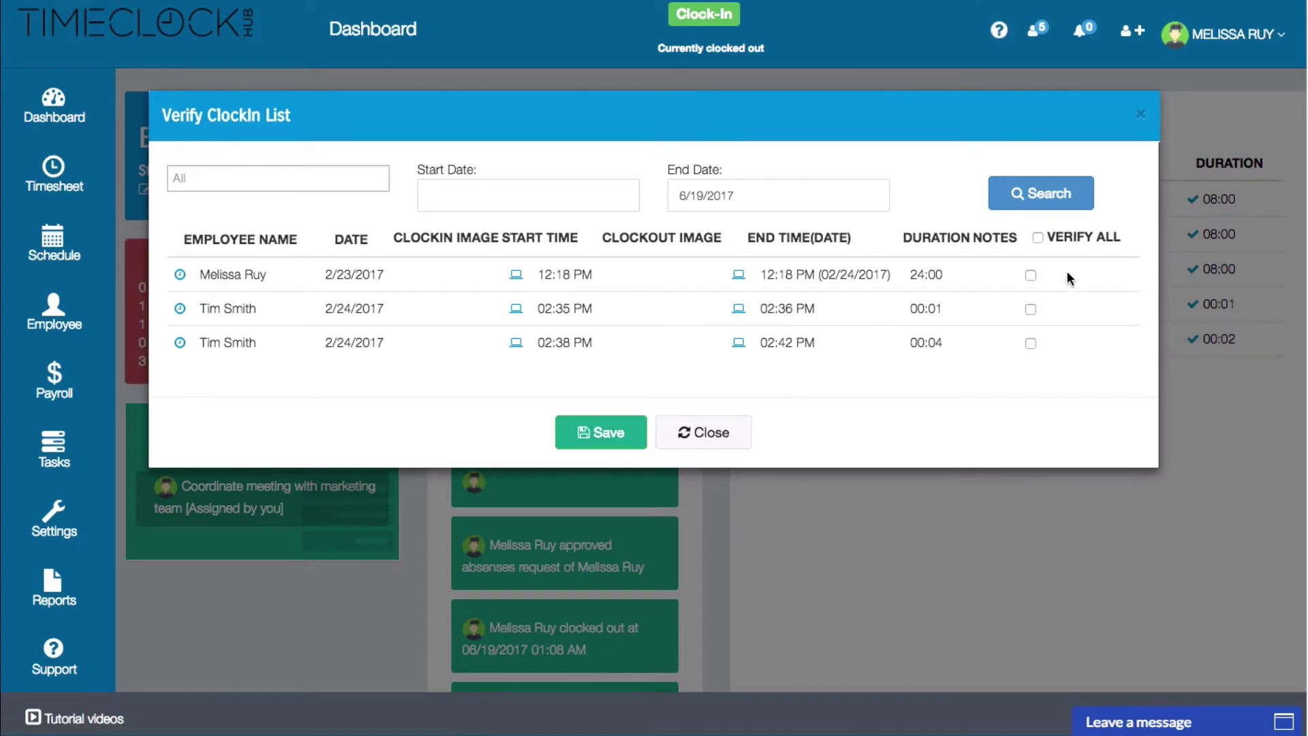
{"action": "left_click", "coordinate": [1030, 276]}
{"action": "left_click", "coordinate": [1031, 276]}
{"action": "left_click", "coordinate": [1038, 237]}
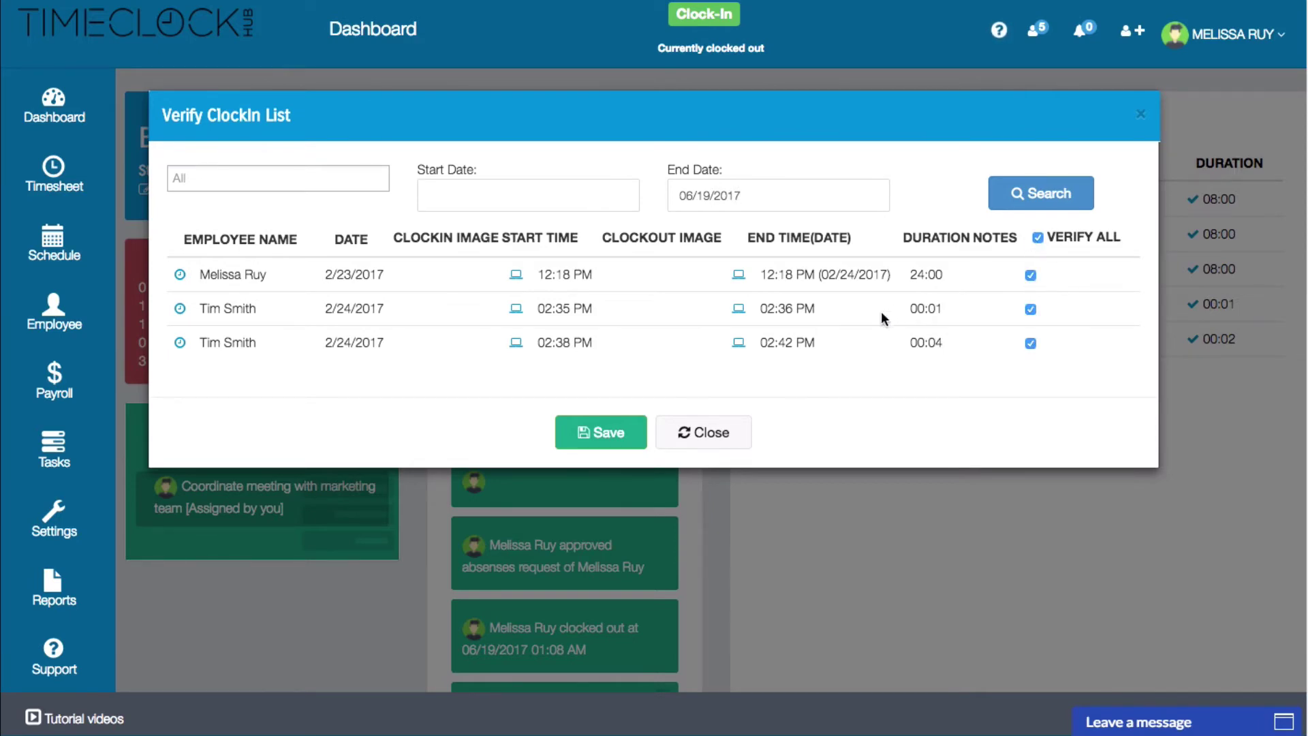
{"action": "left_click", "coordinate": [599, 432]}
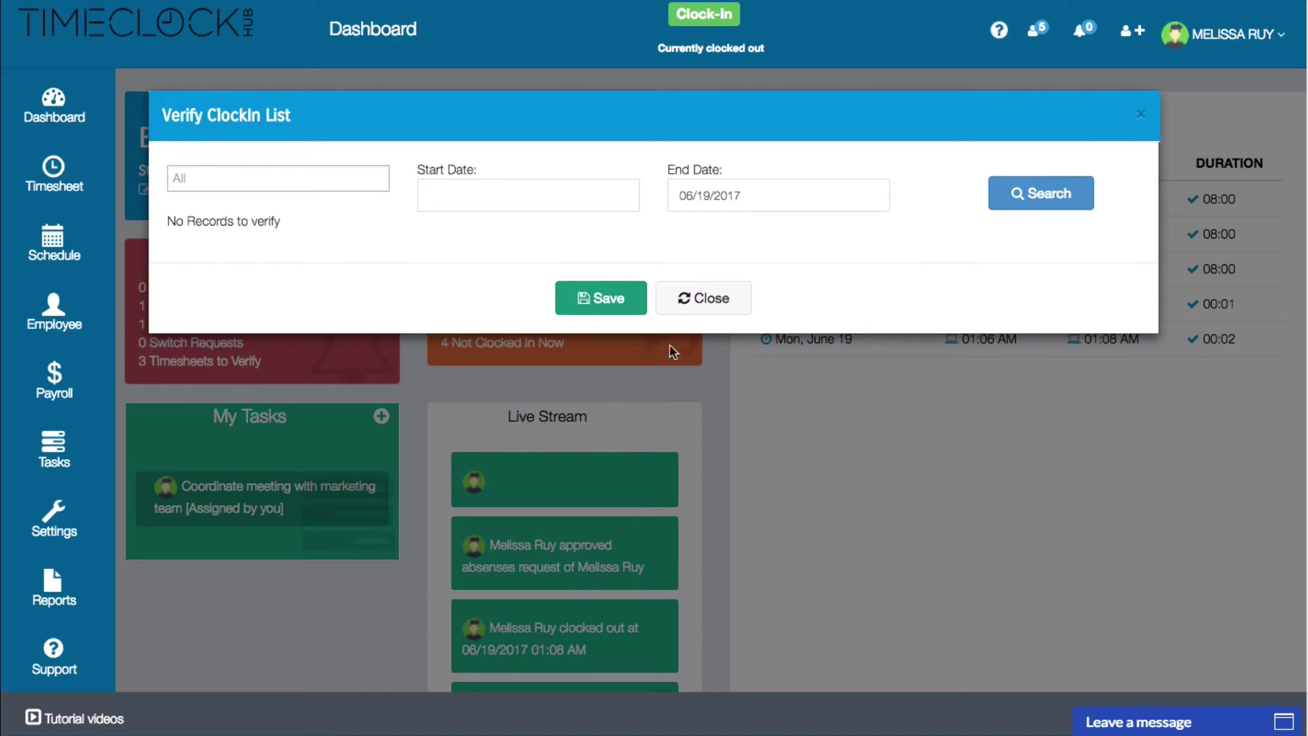
{"action": "left_click", "coordinate": [690, 298]}
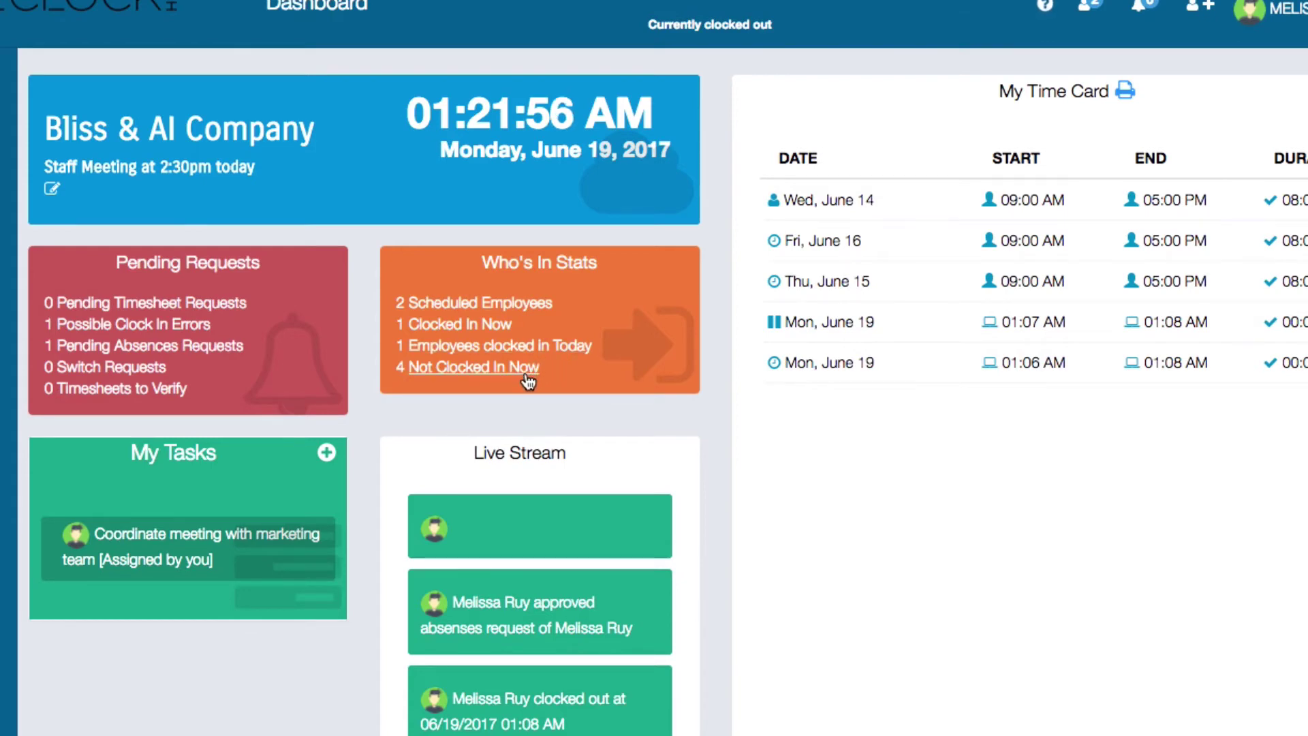
{"action": "left_click", "coordinate": [533, 306]}
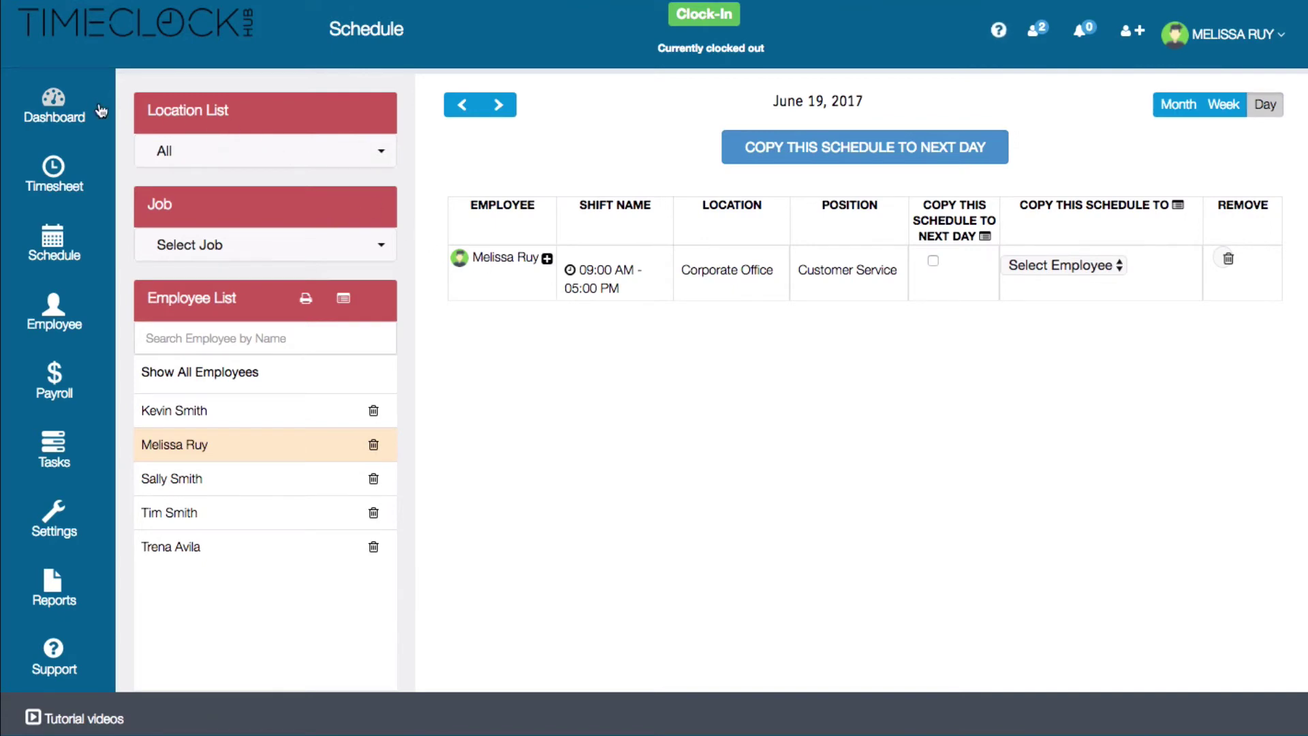
{"action": "left_click", "coordinate": [61, 105]}
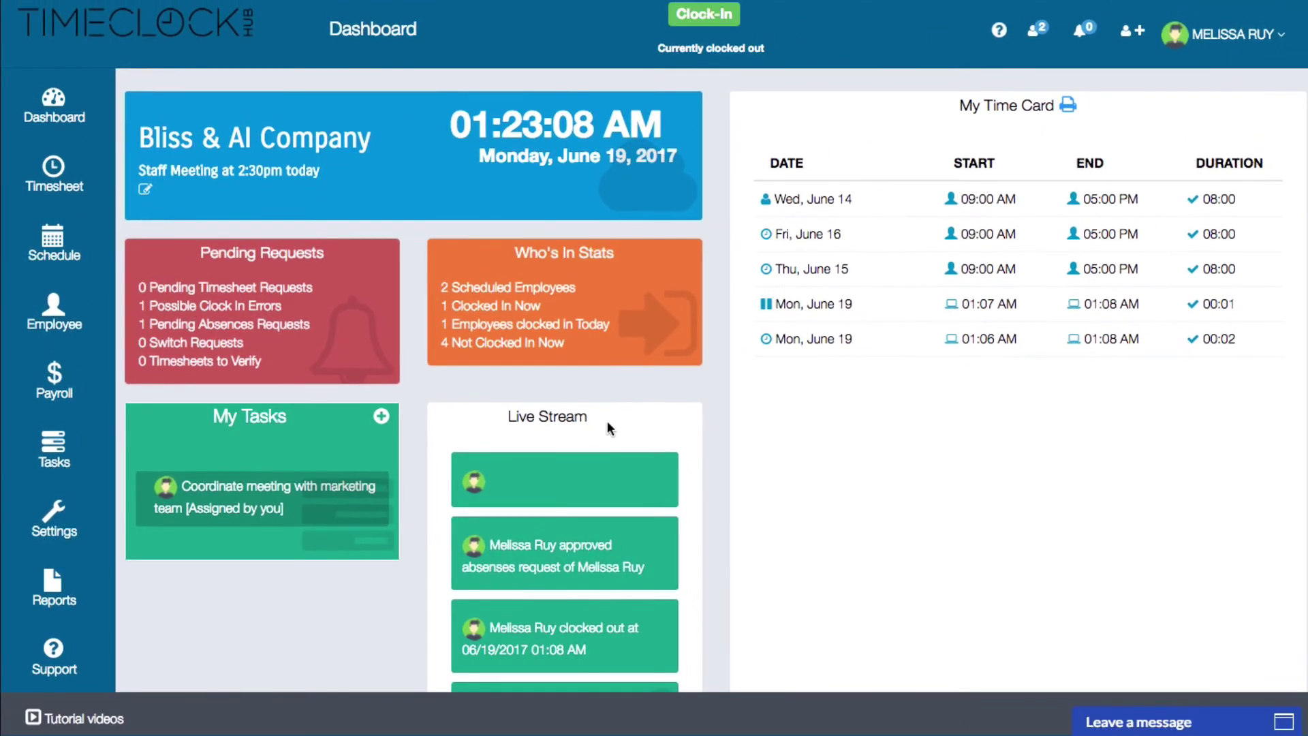
Step: Switch the Total Hours graph to bars, keeping Total Pay as an area graph
{"action": "scroll", "coordinate": [608, 428], "scroll_direction": "down", "scroll_amount": 3}
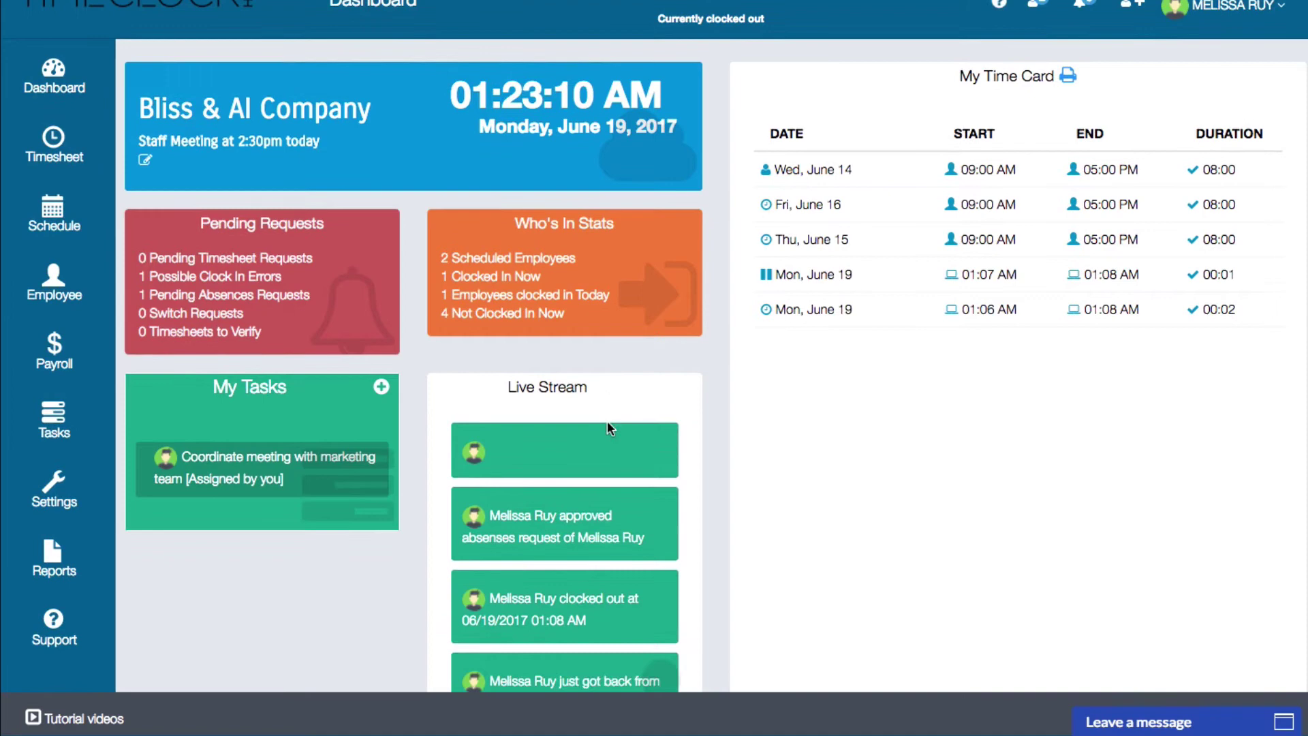
{"action": "scroll", "coordinate": [607, 423], "scroll_direction": "down", "scroll_amount": 2}
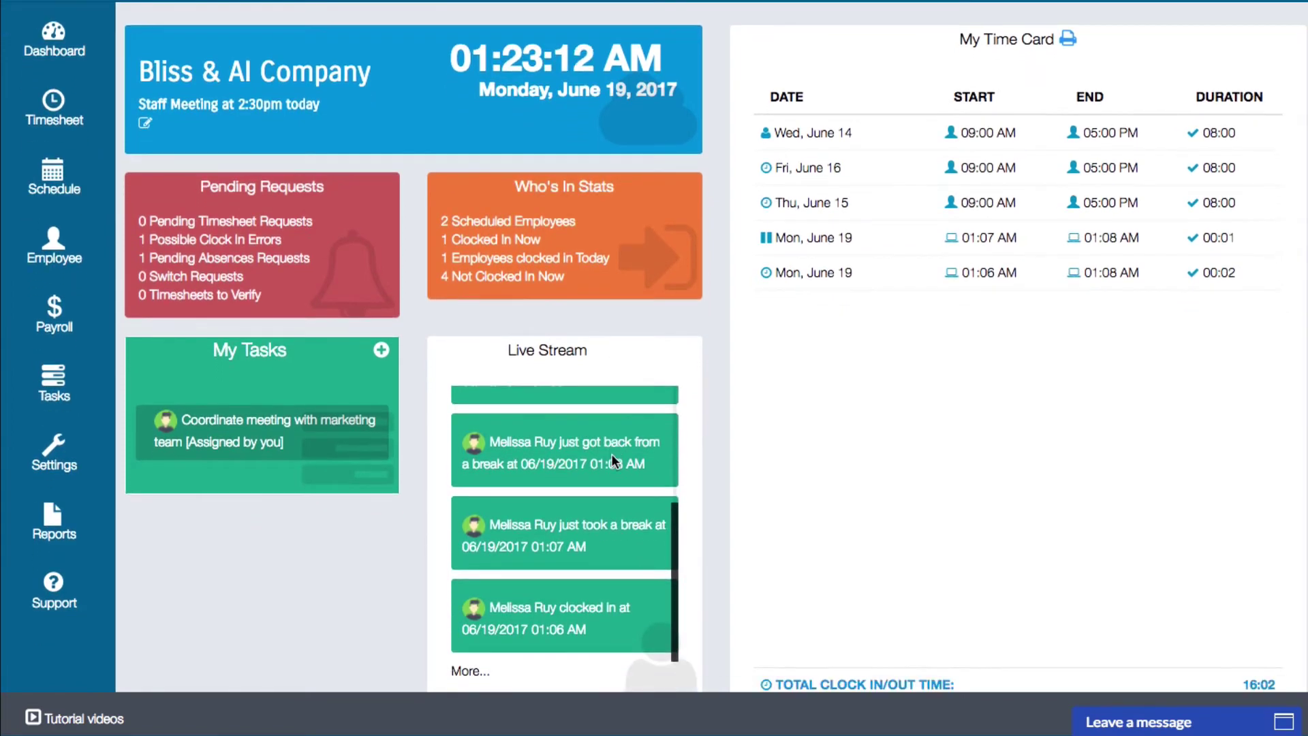
{"action": "scroll", "coordinate": [612, 466], "scroll_direction": "up", "scroll_amount": 3}
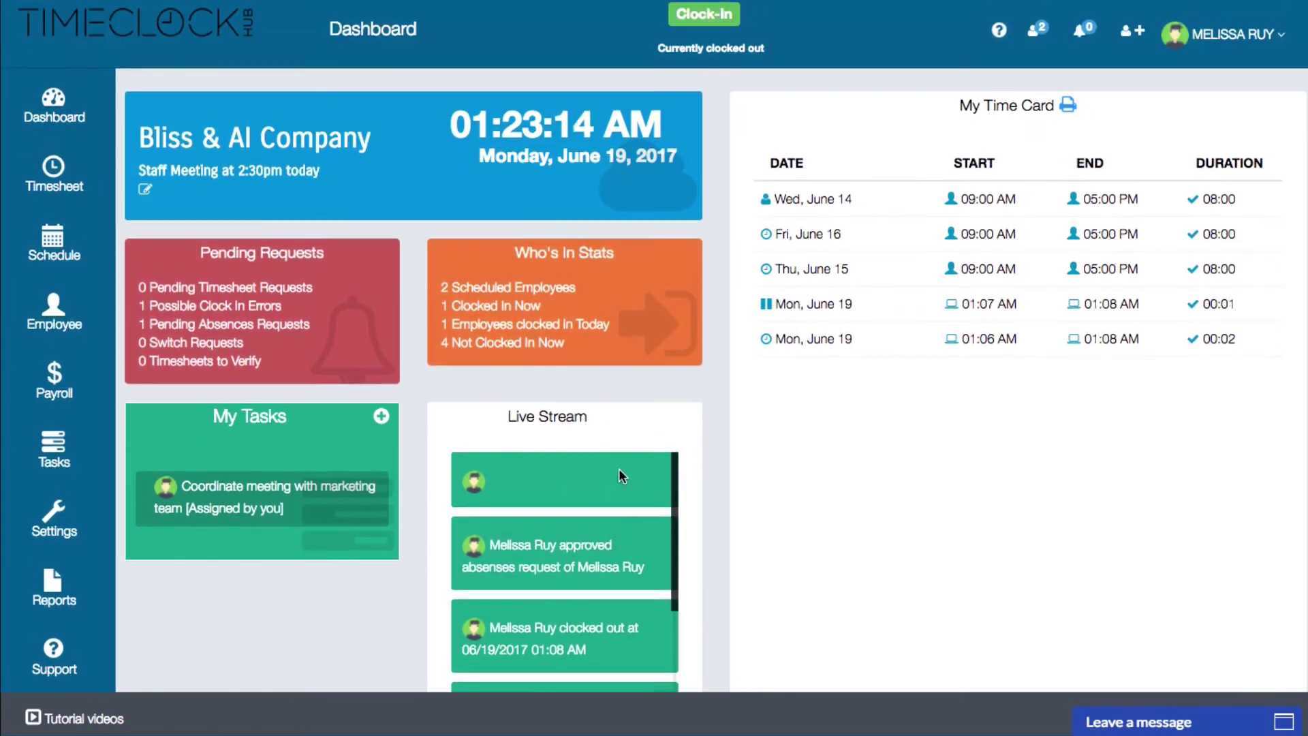
{"action": "scroll", "coordinate": [619, 468], "scroll_direction": "down", "scroll_amount": 3}
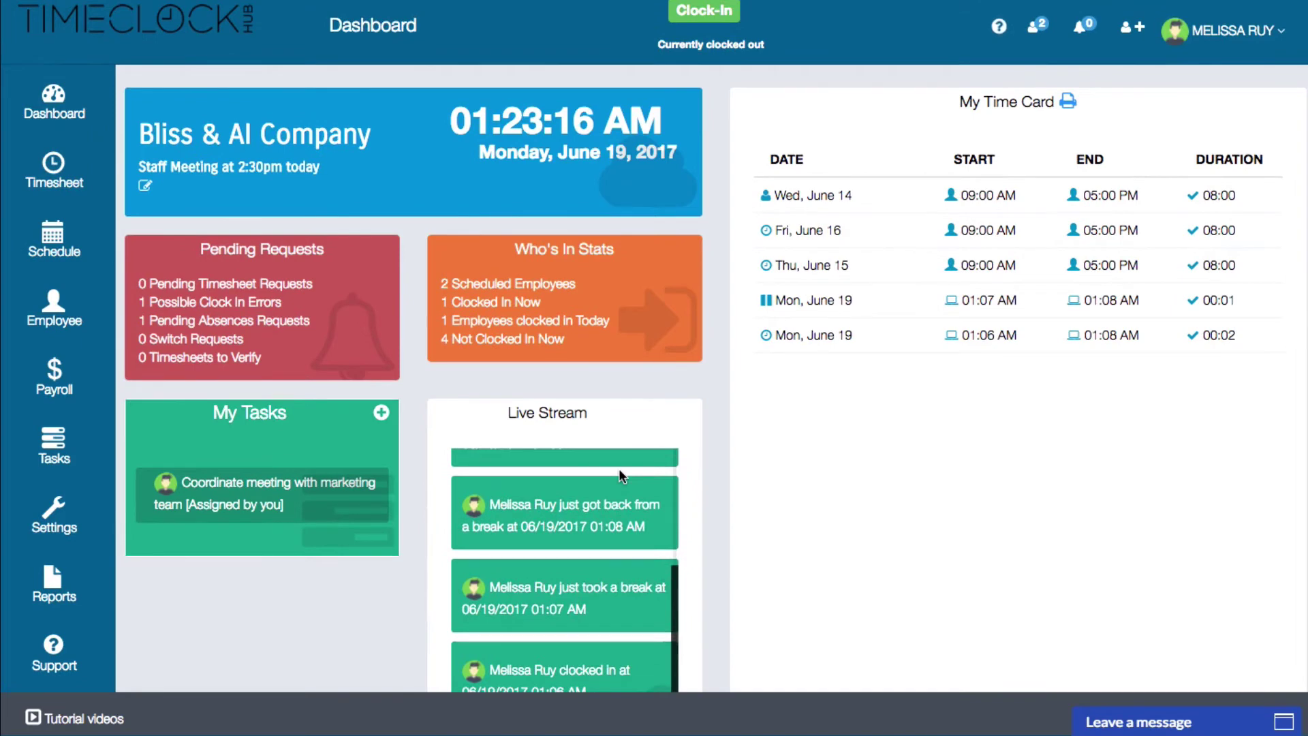
{"action": "scroll", "coordinate": [619, 468], "scroll_direction": "up", "scroll_amount": 3}
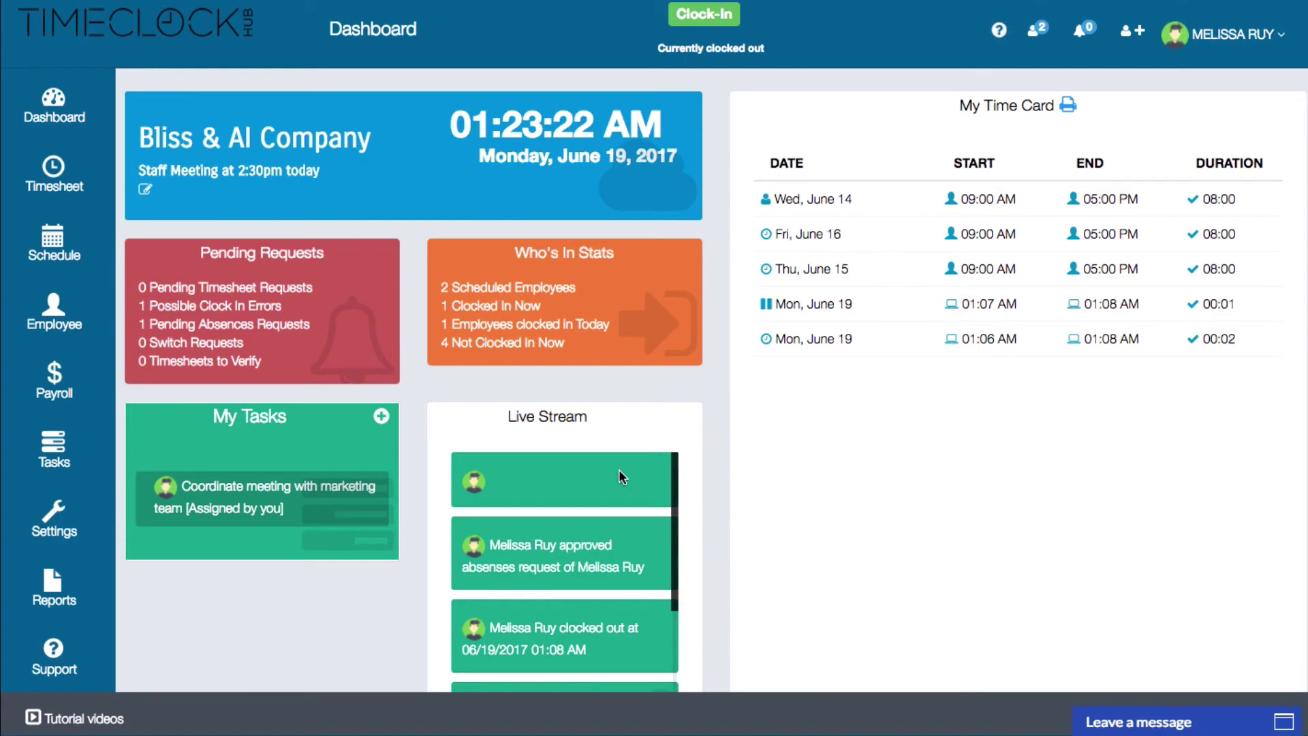
{"action": "scroll", "coordinate": [703, 470], "scroll_direction": "down", "scroll_amount": 6}
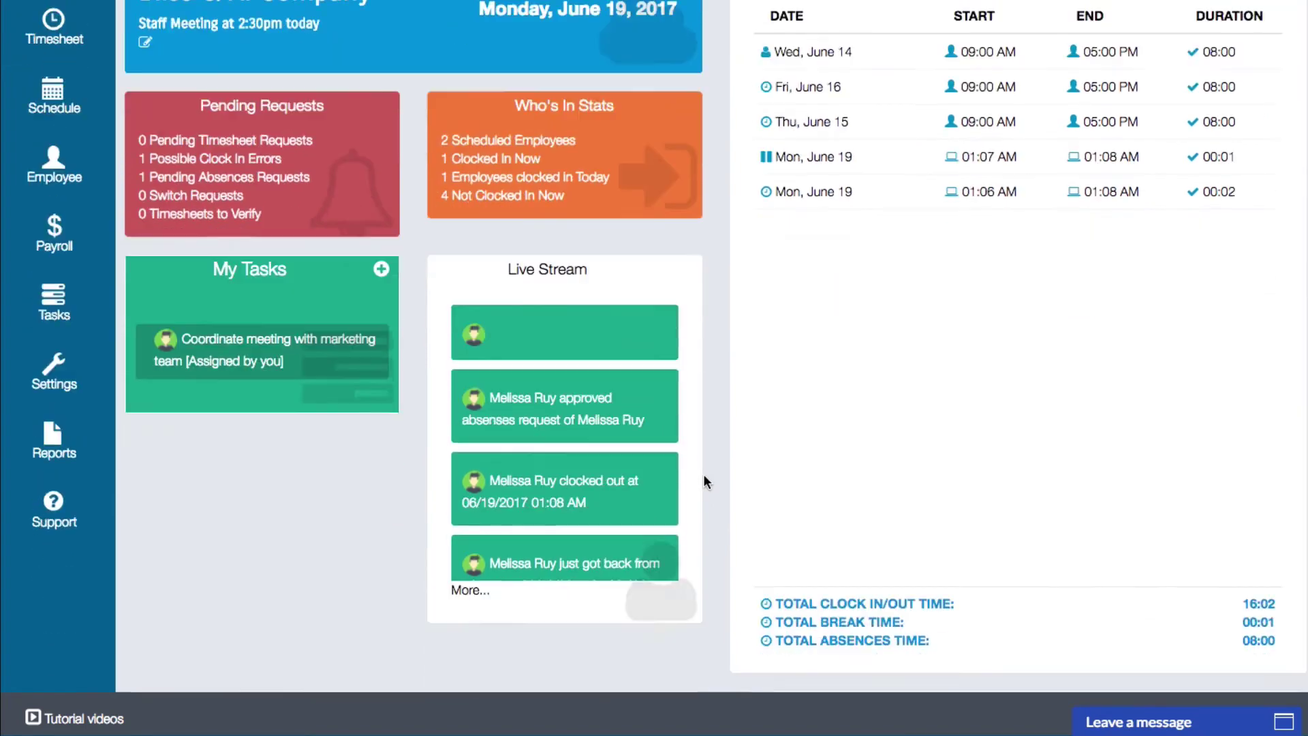
{"action": "scroll", "coordinate": [699, 487], "scroll_direction": "down", "scroll_amount": 3}
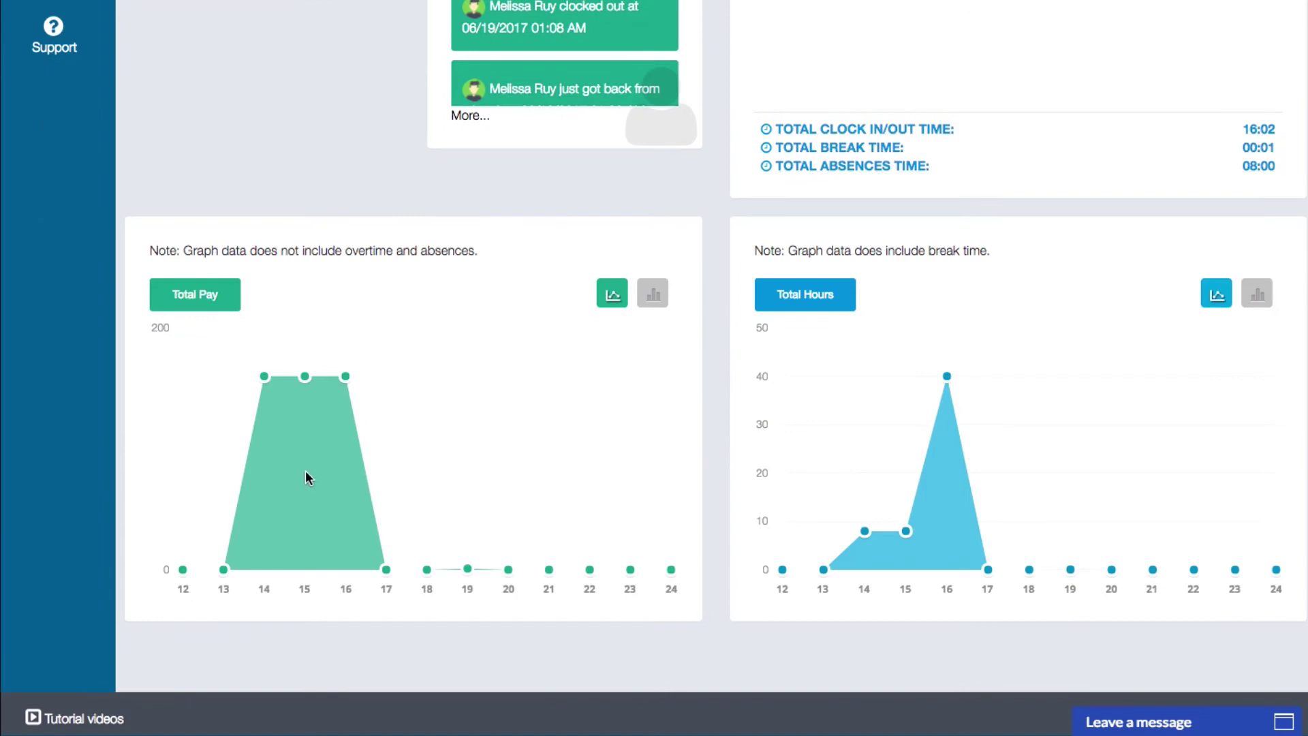
{"action": "mouse_move", "coordinate": [264, 378]}
{"action": "mouse_move", "coordinate": [304, 378]}
{"action": "mouse_move", "coordinate": [867, 538]}
{"action": "left_click", "coordinate": [648, 293]}
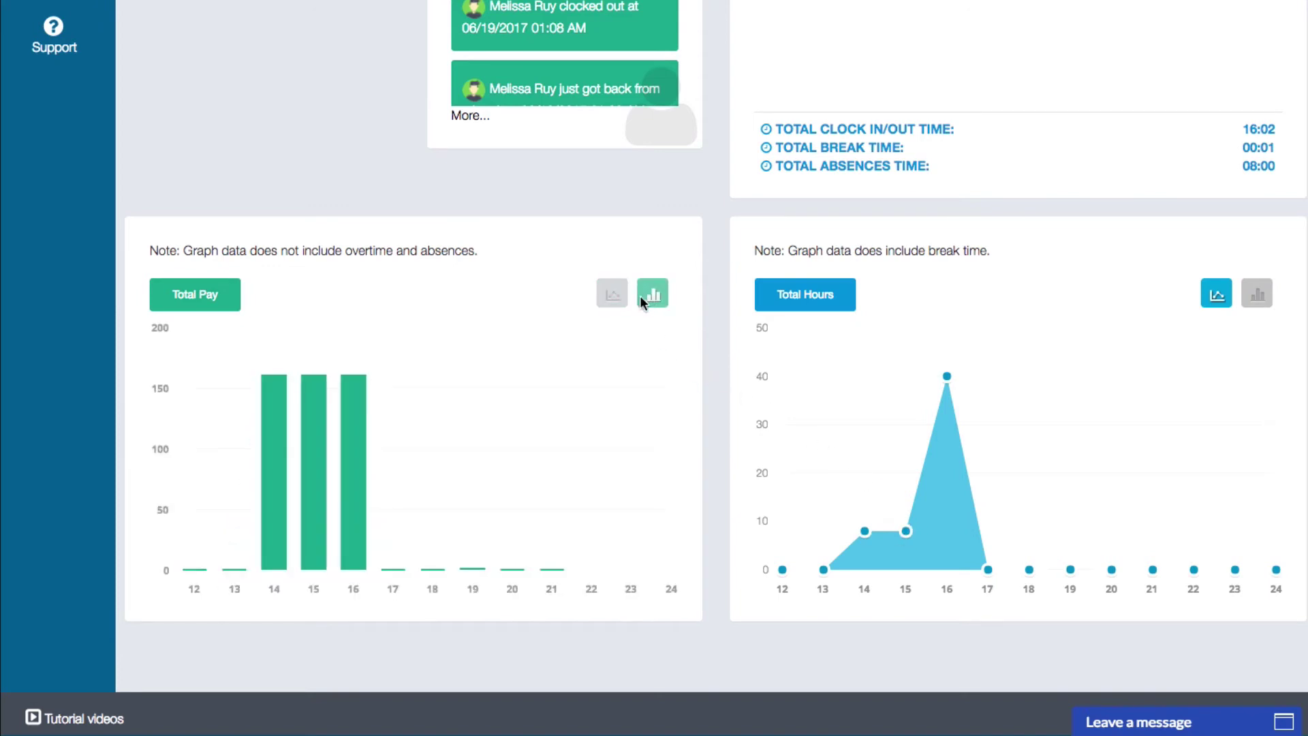
{"action": "left_click", "coordinate": [612, 296]}
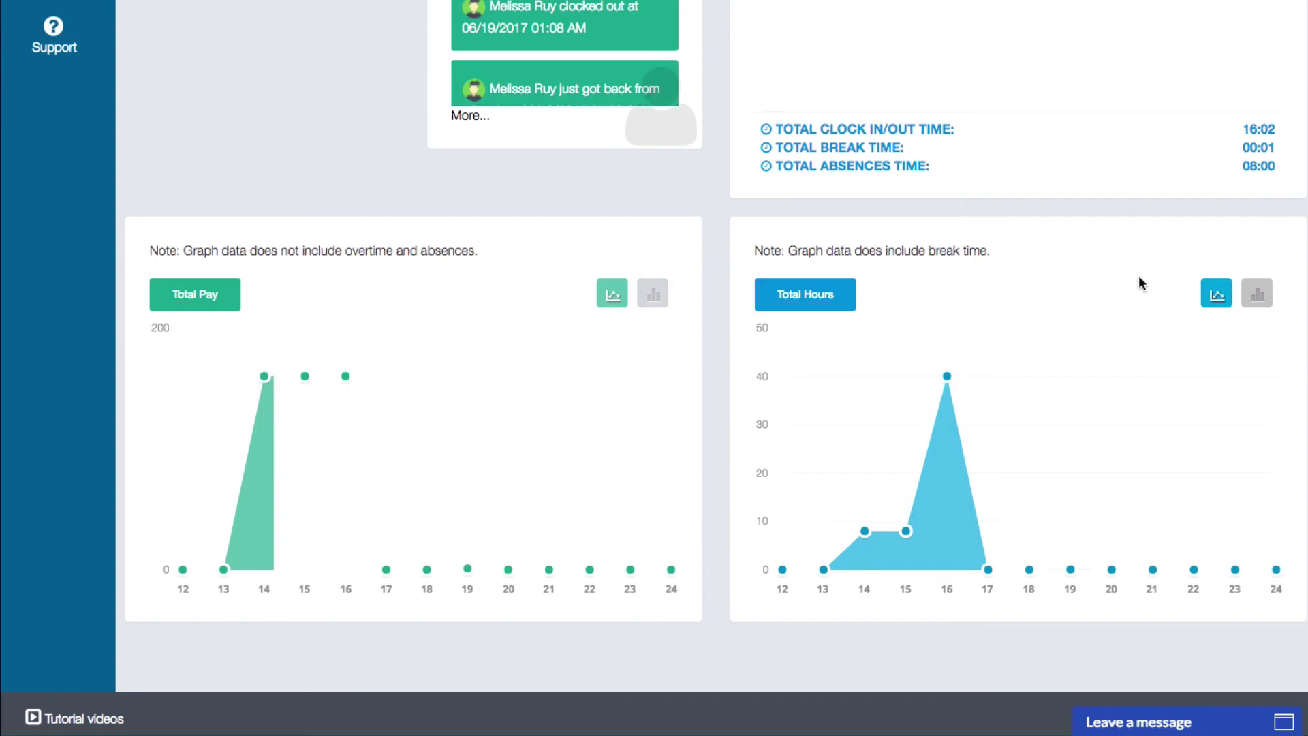
{"action": "left_click", "coordinate": [1258, 295]}
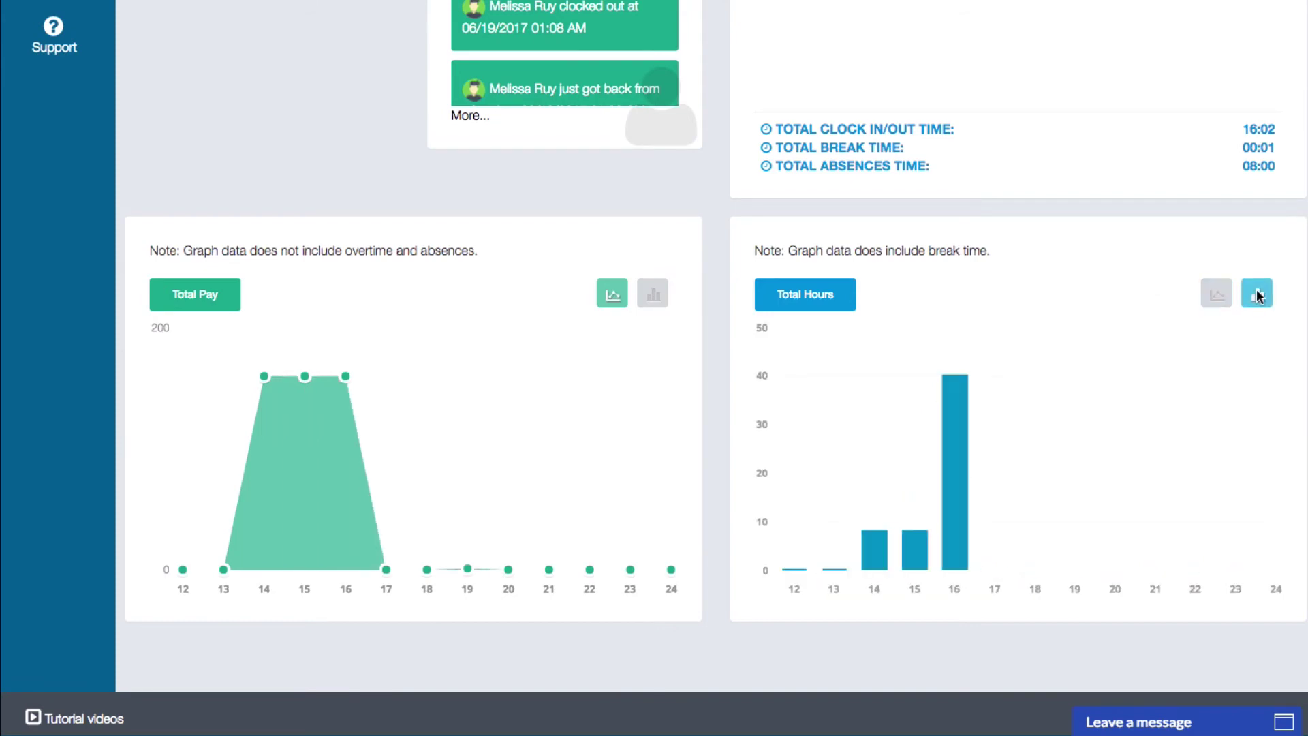
{"action": "scroll", "coordinate": [1251, 298], "scroll_direction": "up", "scroll_amount": 2}
{"action": "scroll", "coordinate": [1249, 293], "scroll_direction": "up", "scroll_amount": 7}
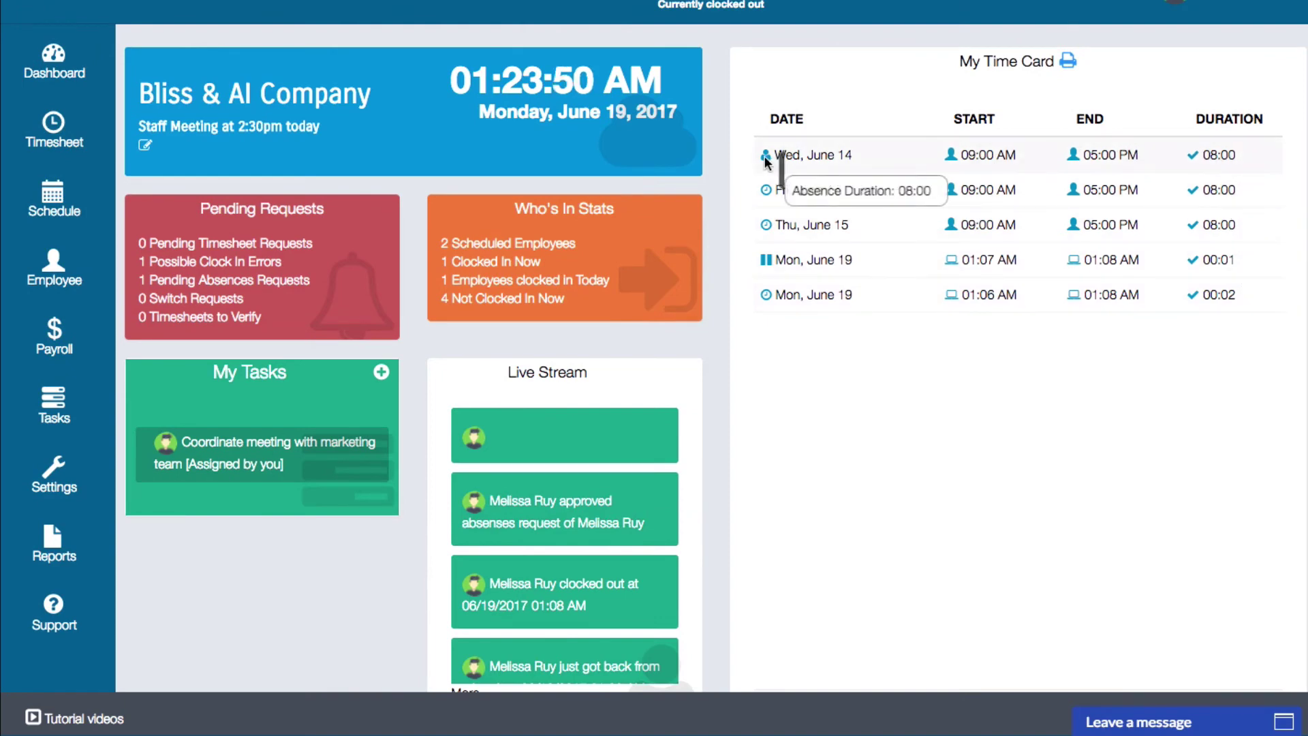
{"action": "mouse_move", "coordinate": [767, 192]}
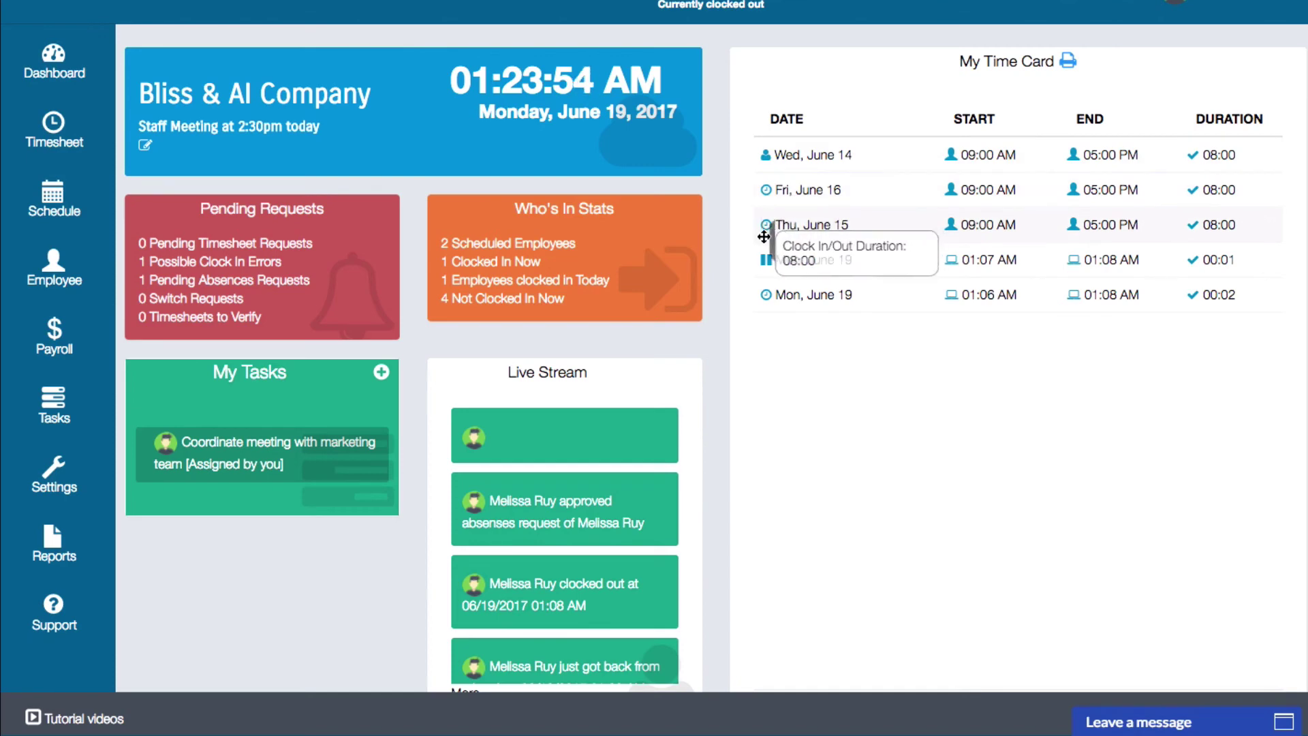
{"action": "mouse_move", "coordinate": [768, 261]}
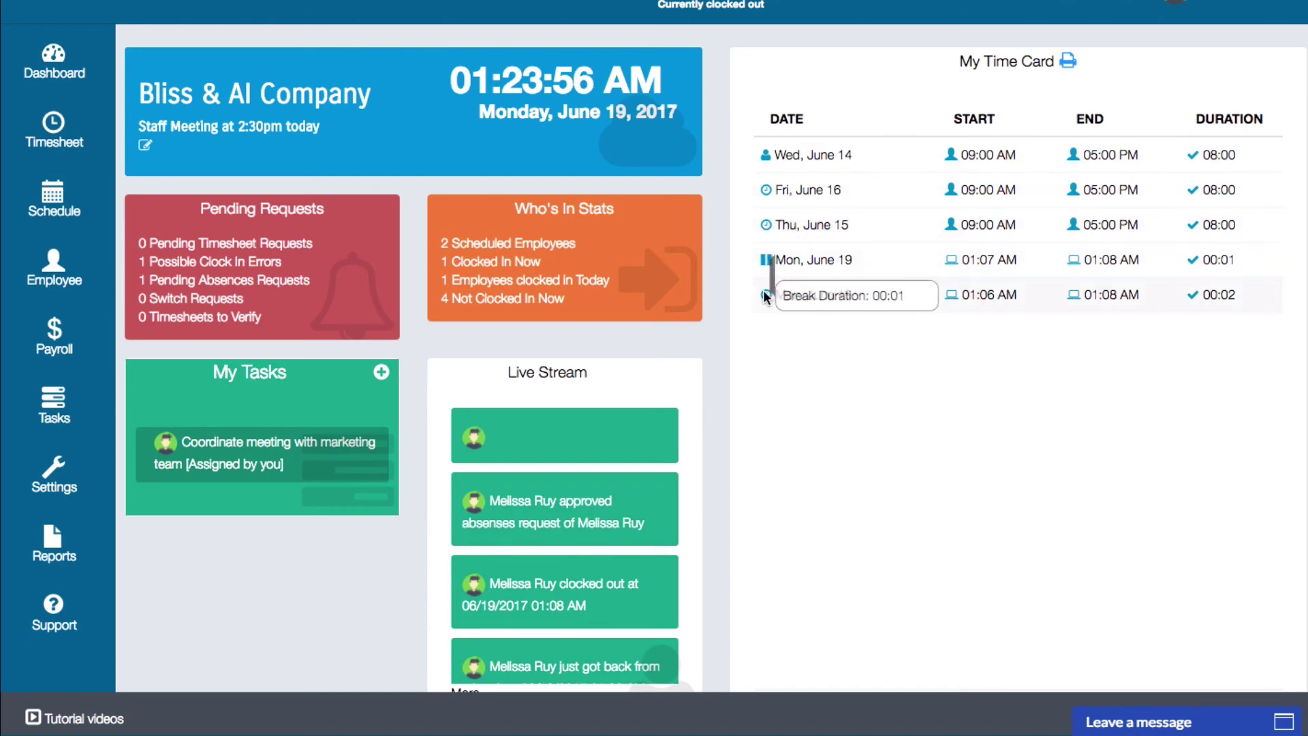
{"action": "scroll", "coordinate": [758, 340], "scroll_direction": "down", "scroll_amount": 3}
{"action": "scroll", "coordinate": [758, 344], "scroll_direction": "down", "scroll_amount": 1}
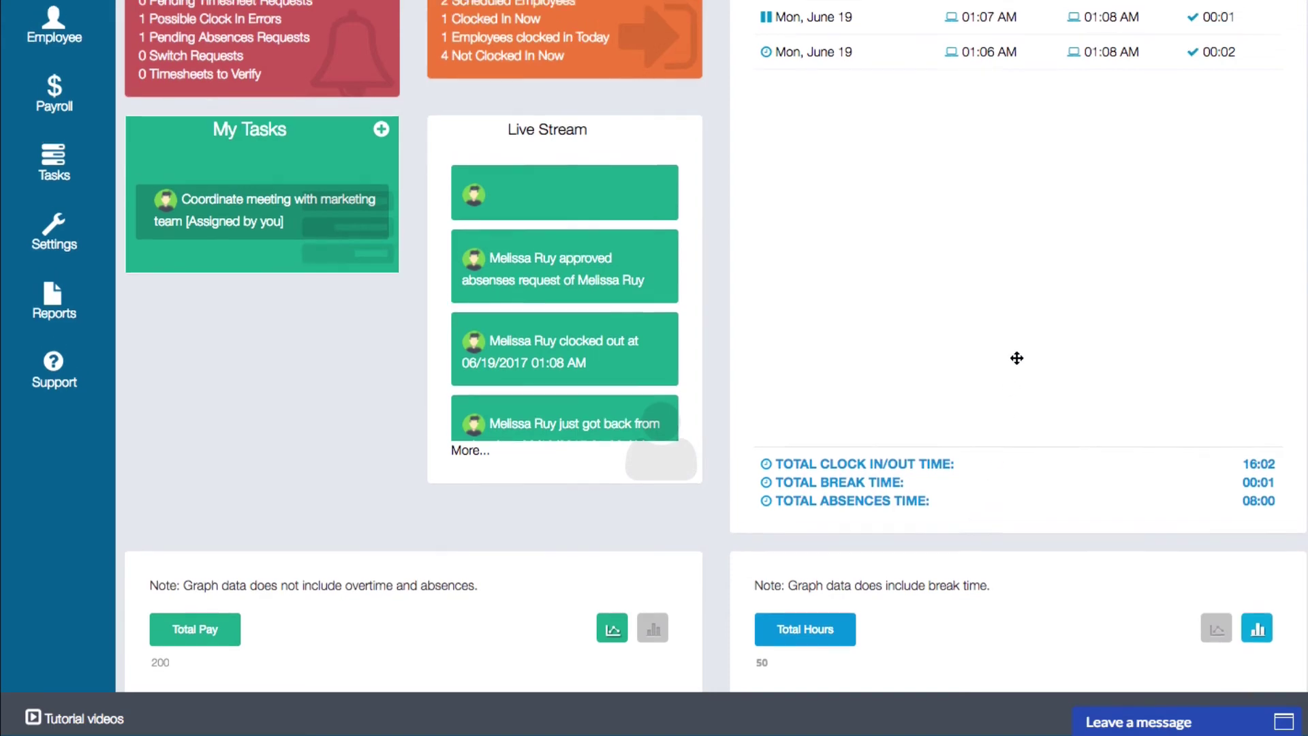
{"action": "scroll", "coordinate": [1016, 357], "scroll_direction": "up", "scroll_amount": 5}
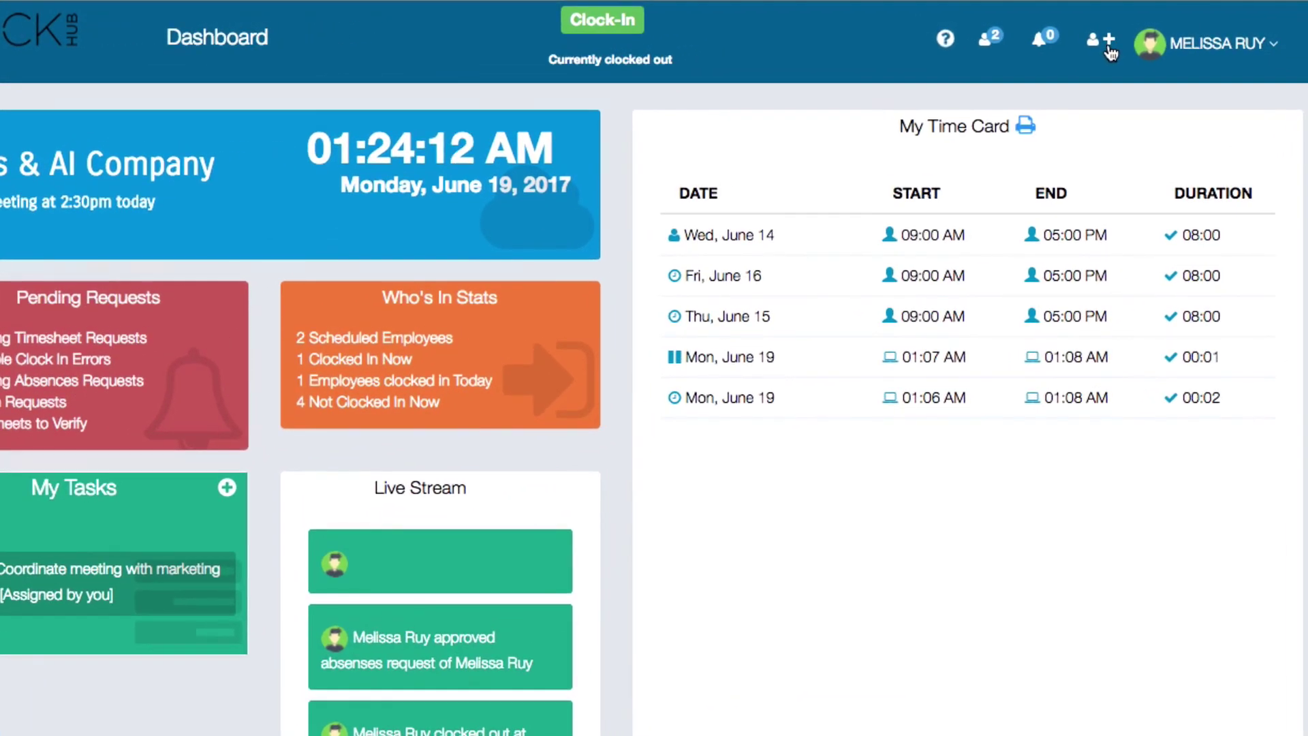
{"action": "left_click", "coordinate": [1104, 42]}
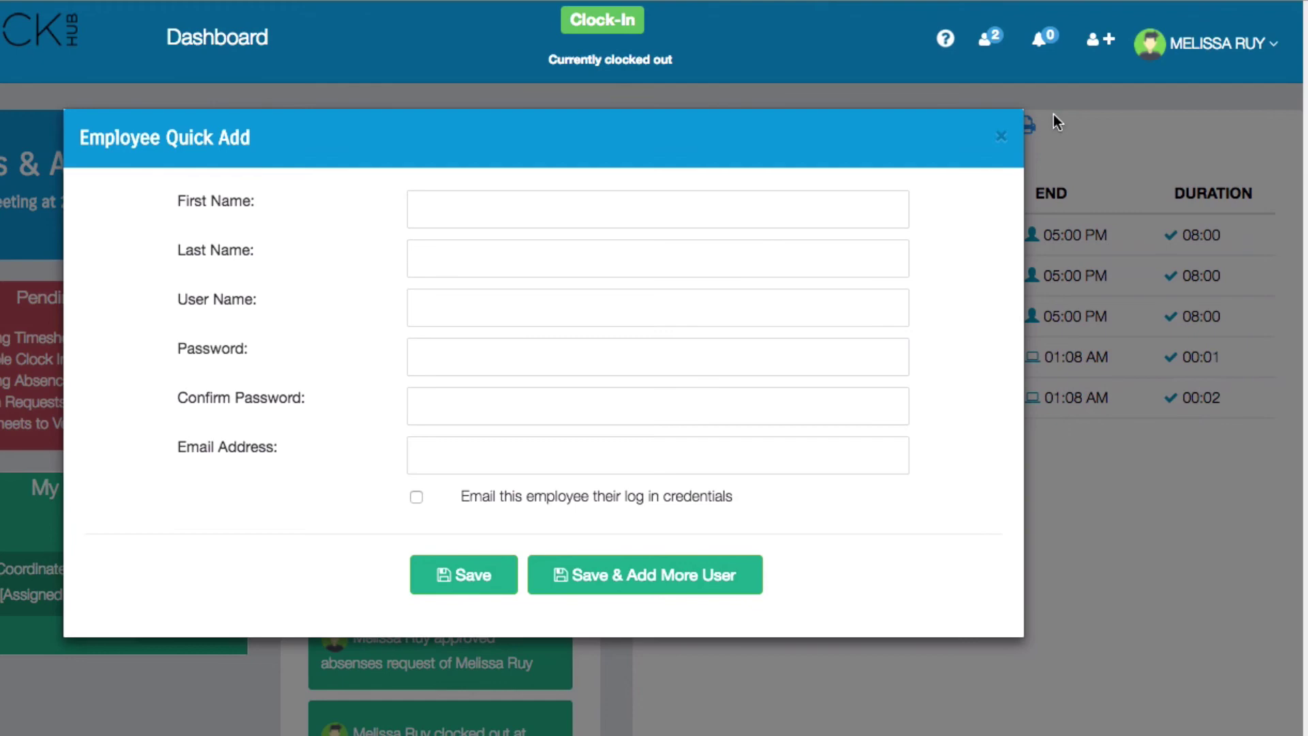
{"action": "left_click", "coordinate": [1000, 136]}
{"action": "left_click", "coordinate": [1042, 42]}
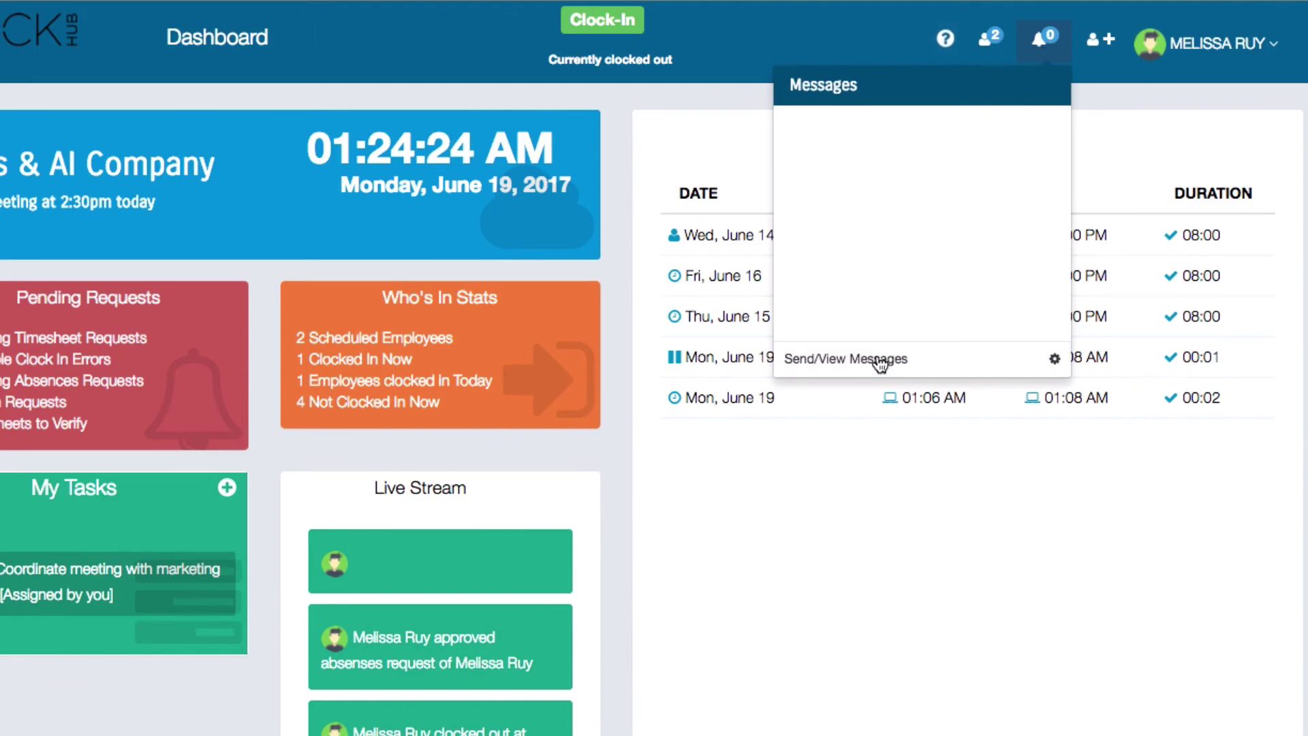
{"action": "left_click", "coordinate": [999, 43]}
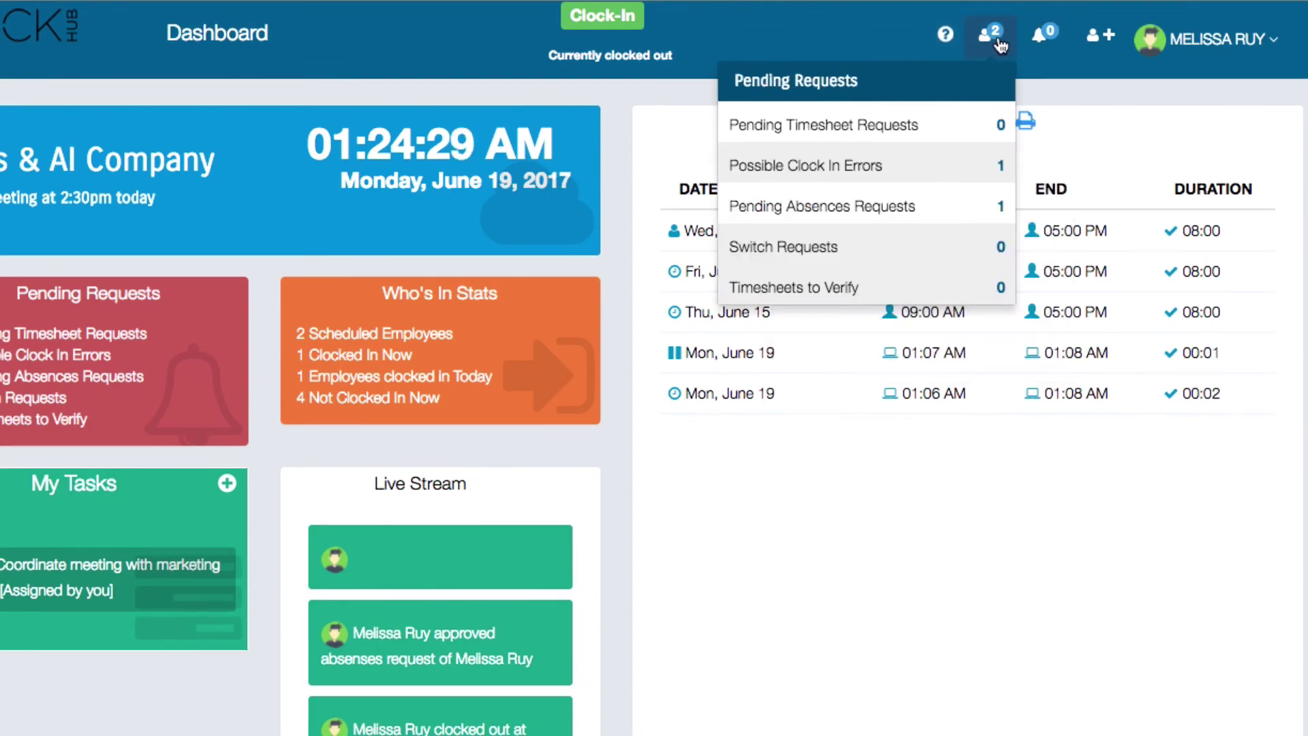
{"action": "left_click", "coordinate": [951, 36]}
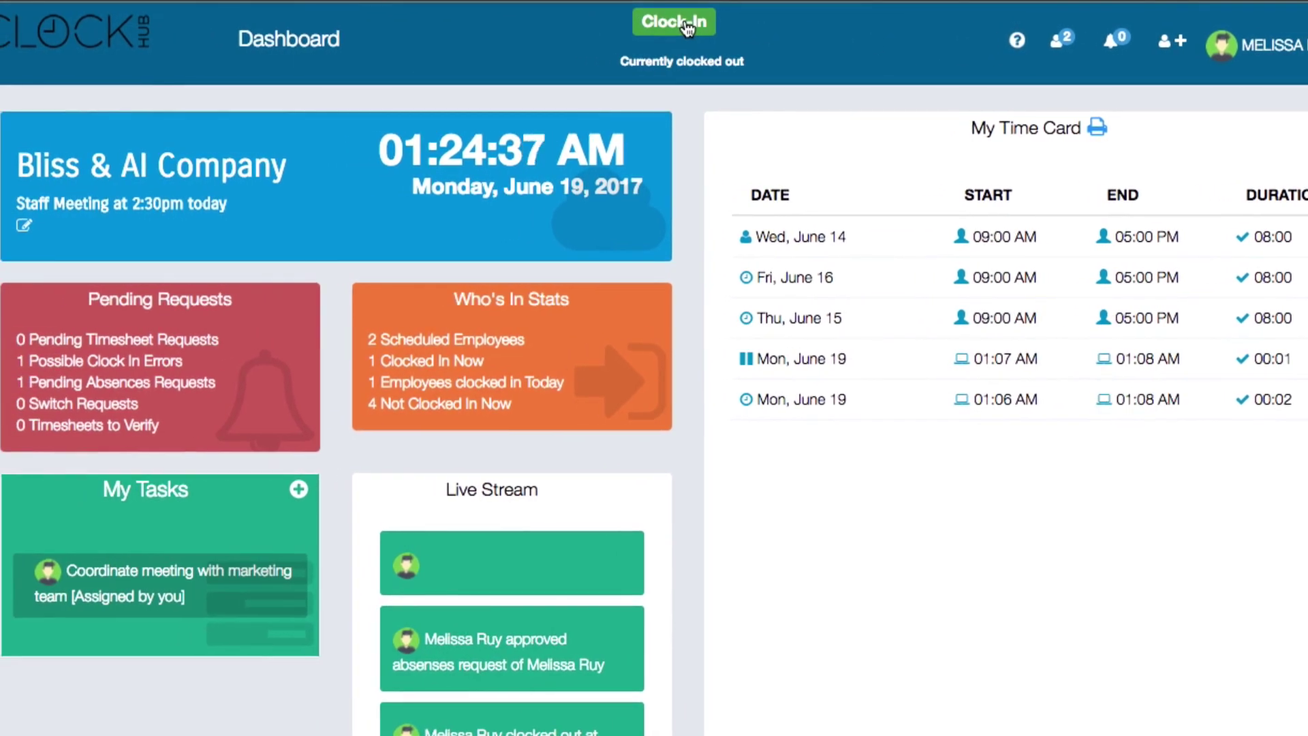
Step: Clock in and dismiss the clocked-in confirmation
{"action": "left_click", "coordinate": [685, 30]}
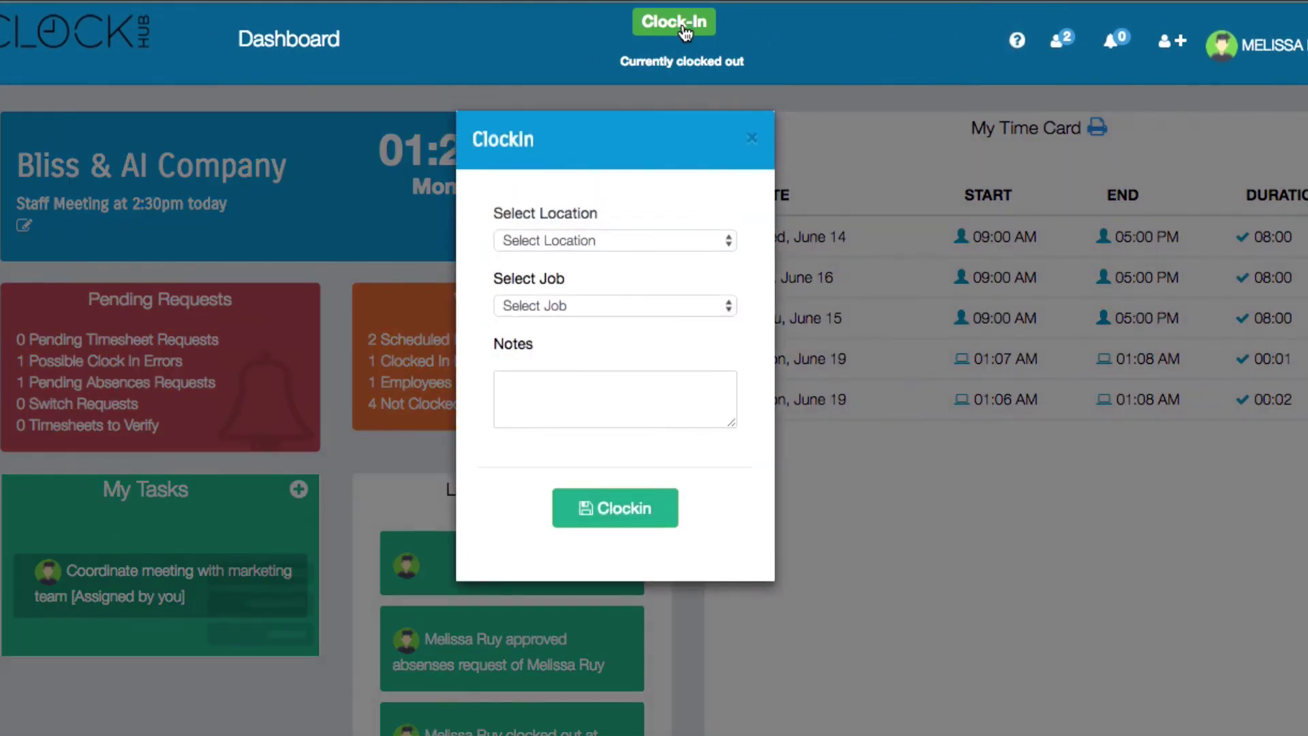
{"action": "left_click", "coordinate": [592, 508]}
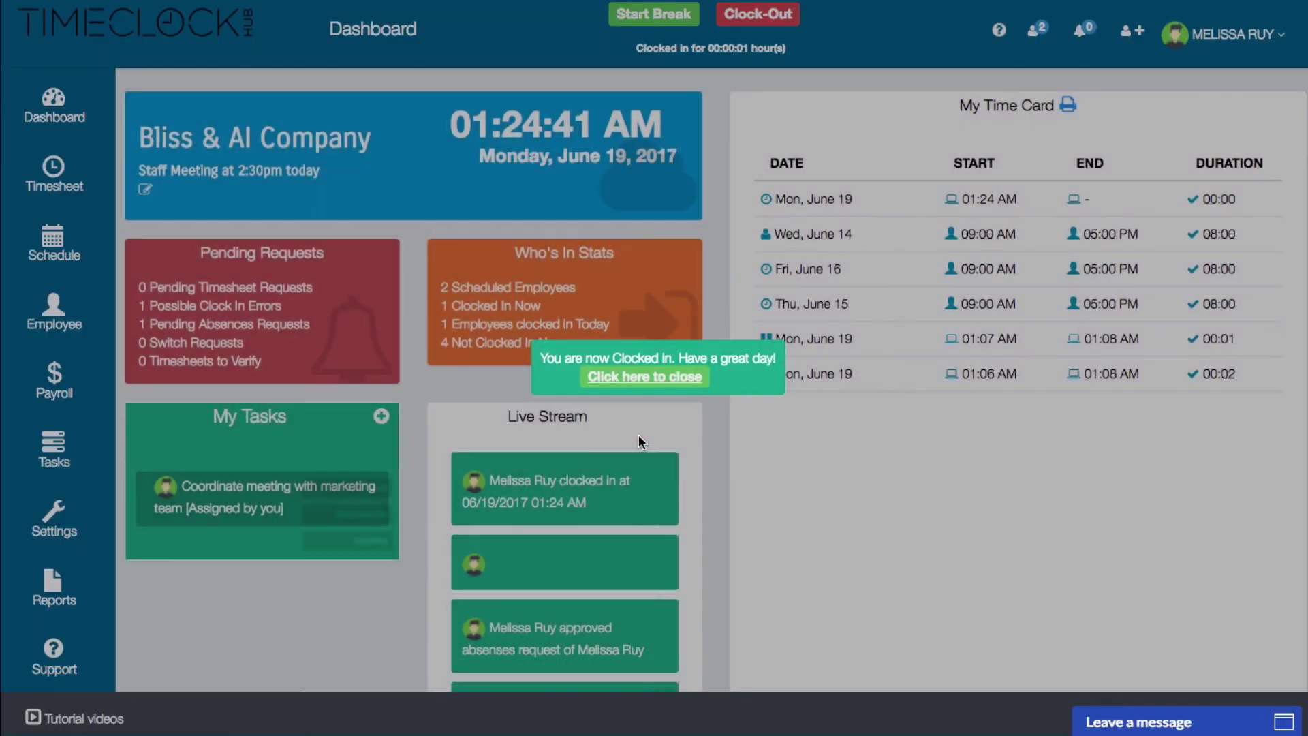
{"action": "left_click", "coordinate": [663, 385]}
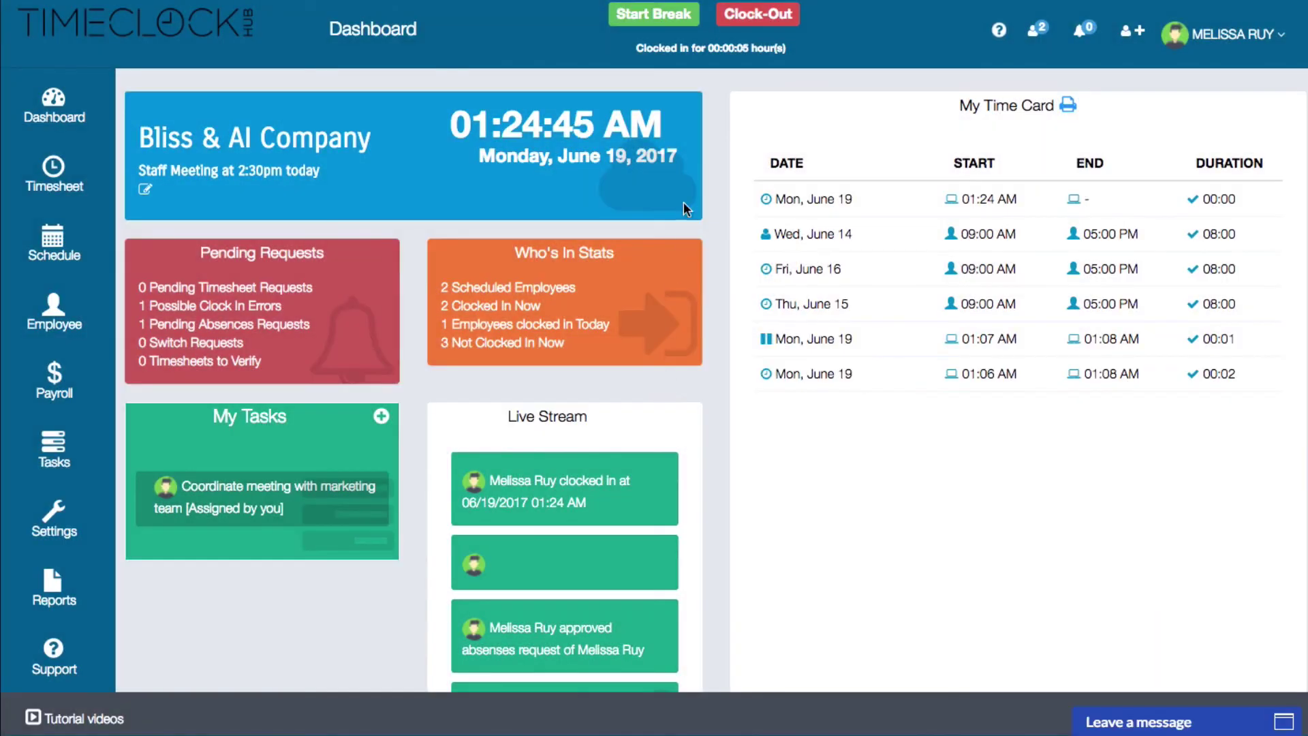
Step: Start a break and dismiss the break-started notice
{"action": "left_click", "coordinate": [675, 19]}
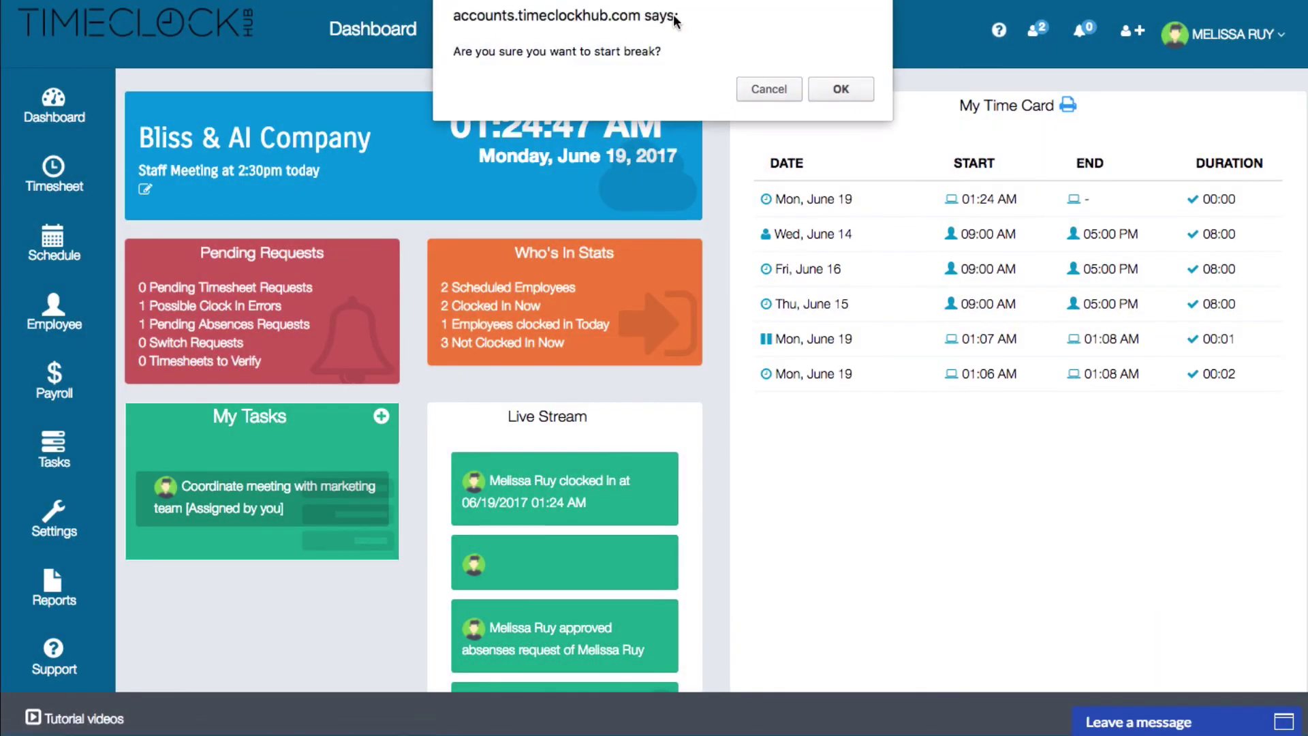
{"action": "left_click", "coordinate": [824, 90]}
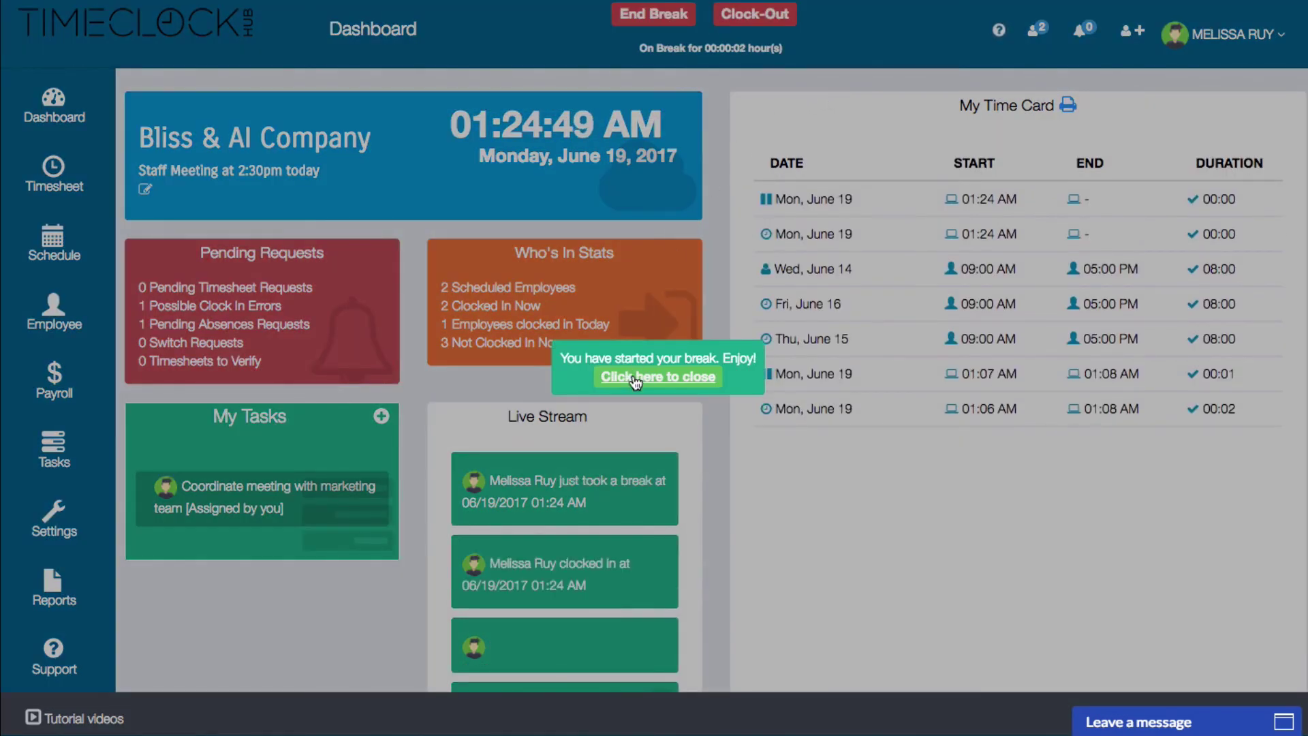
{"action": "left_click", "coordinate": [635, 383]}
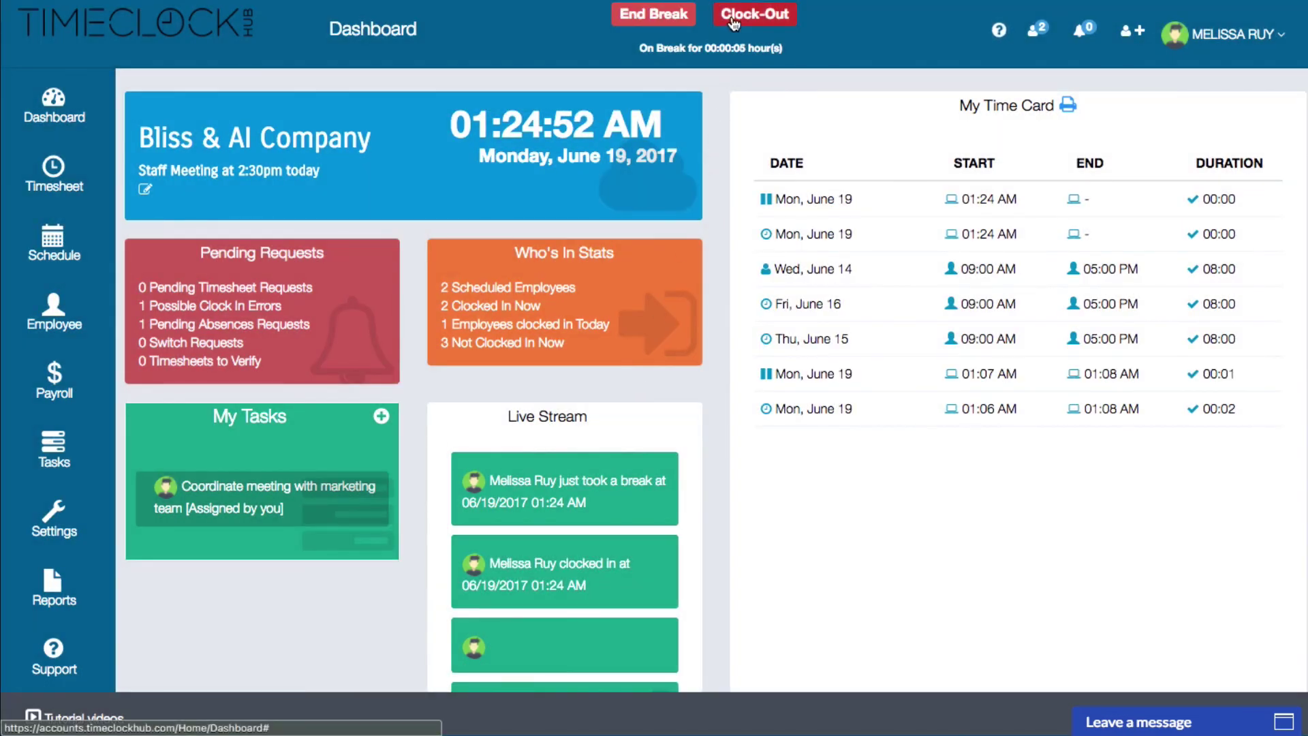
Step: Clock out and dismiss the clocked-out notice
{"action": "left_click", "coordinate": [756, 15]}
{"action": "key", "text": "Return"}
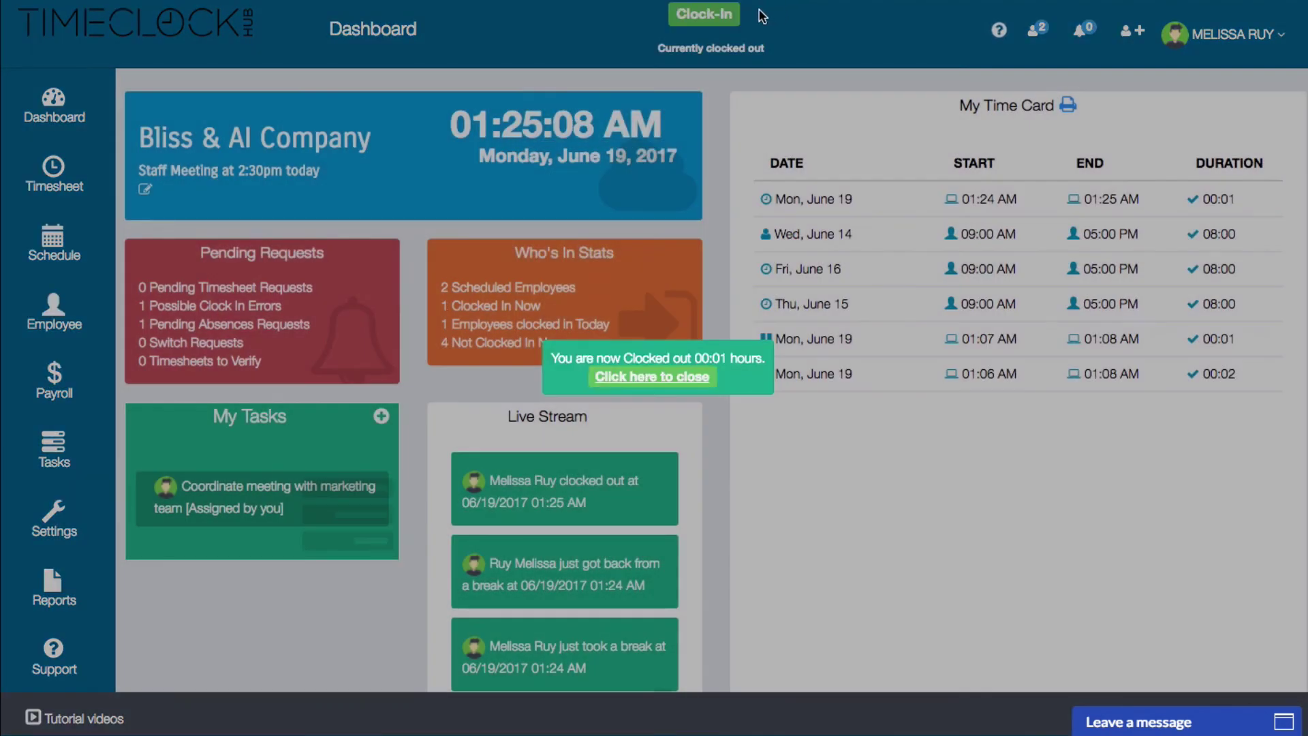
{"action": "left_click", "coordinate": [603, 376]}
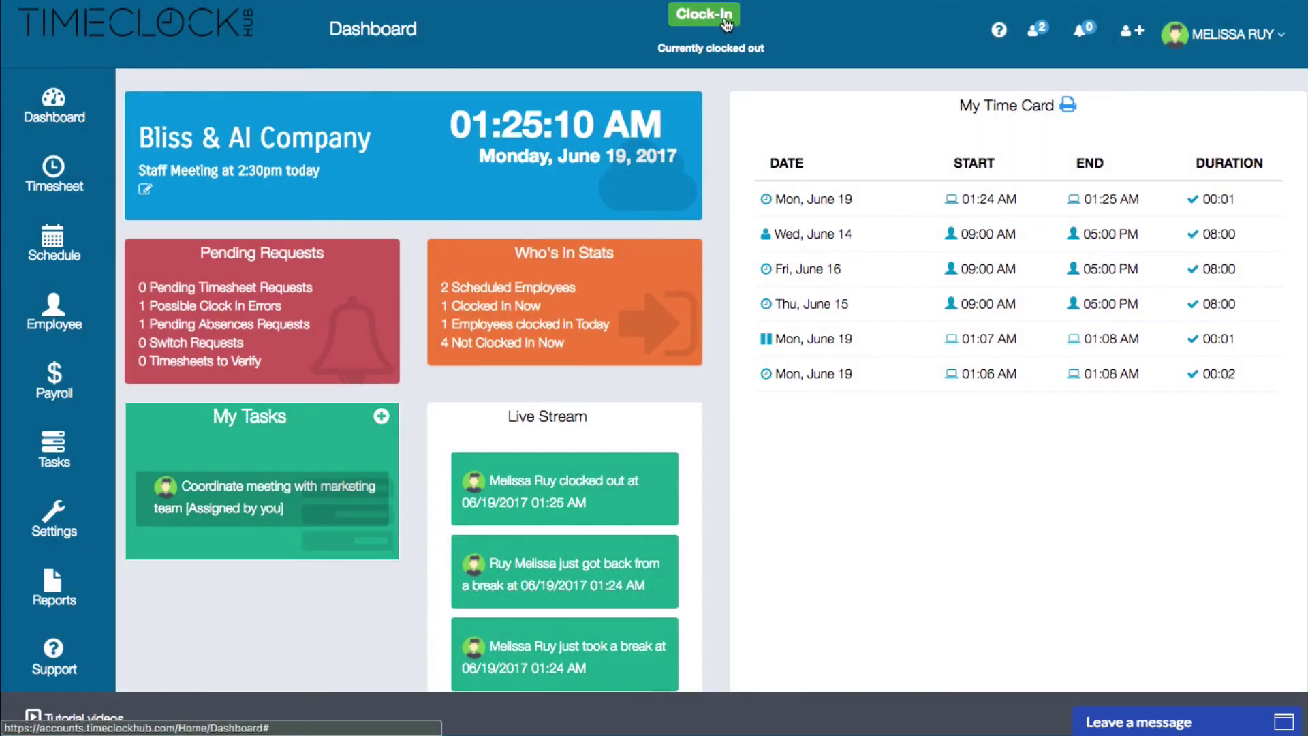